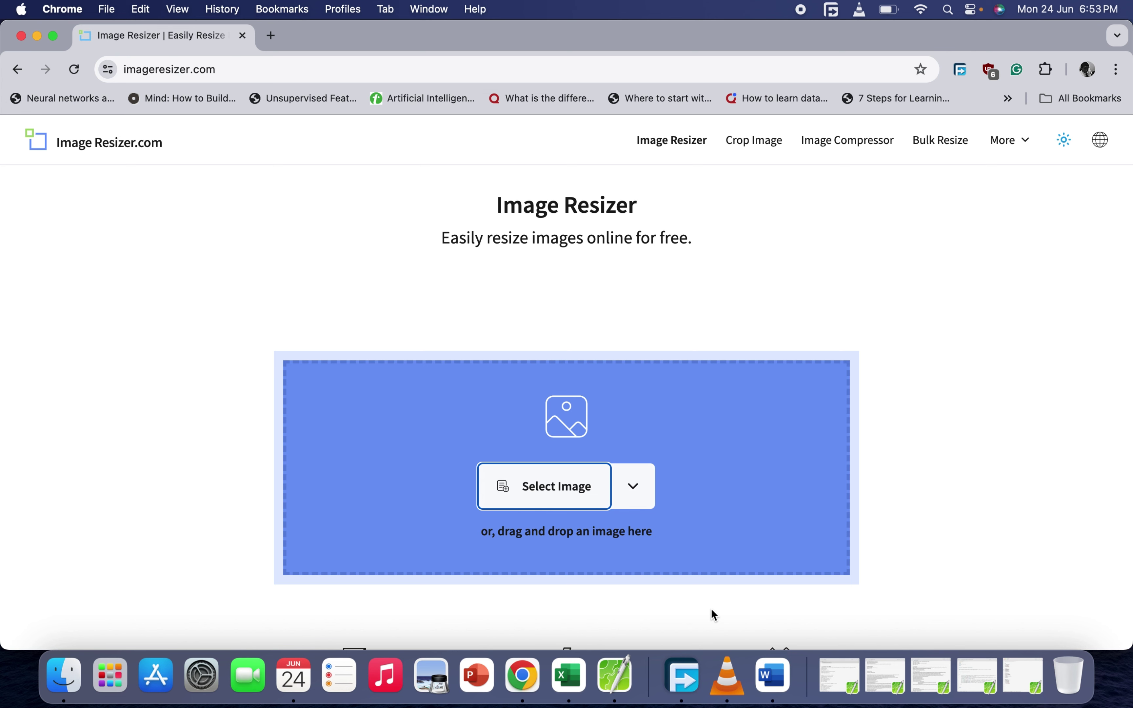
- View the file info of the Complete Cybersecurity CourseFor FREE.png image in the T folder, then return to the browser
{"action": "left_click", "coordinate": [68, 677]}
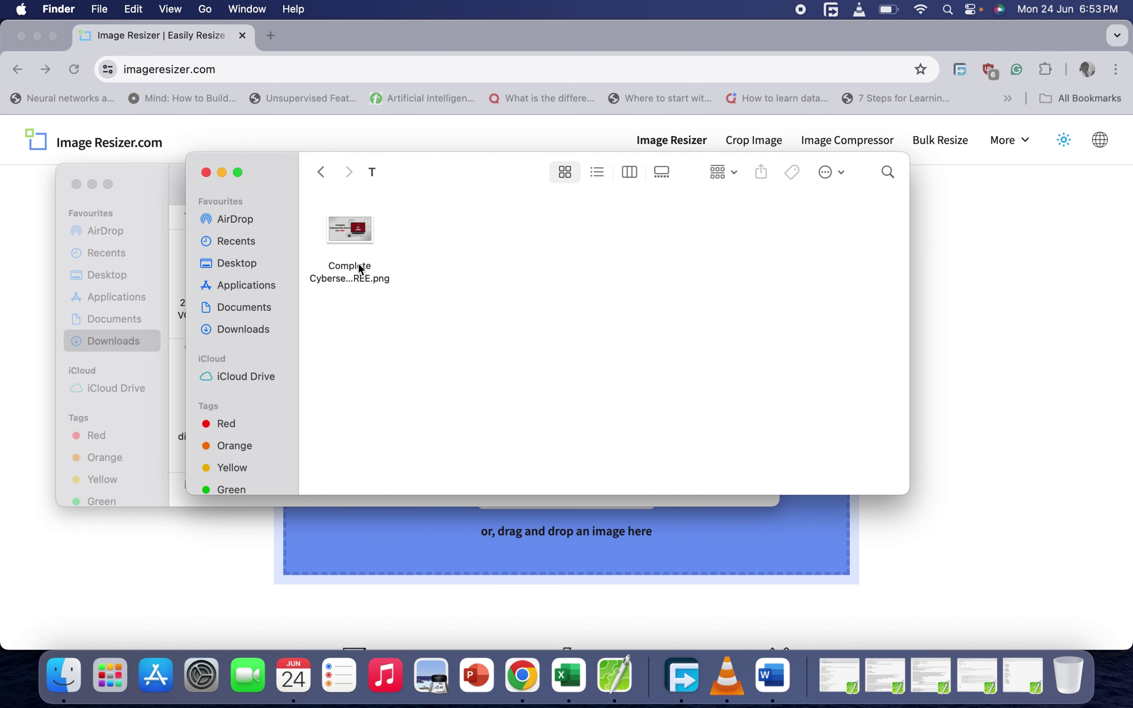
{"action": "right_click", "coordinate": [348, 234]}
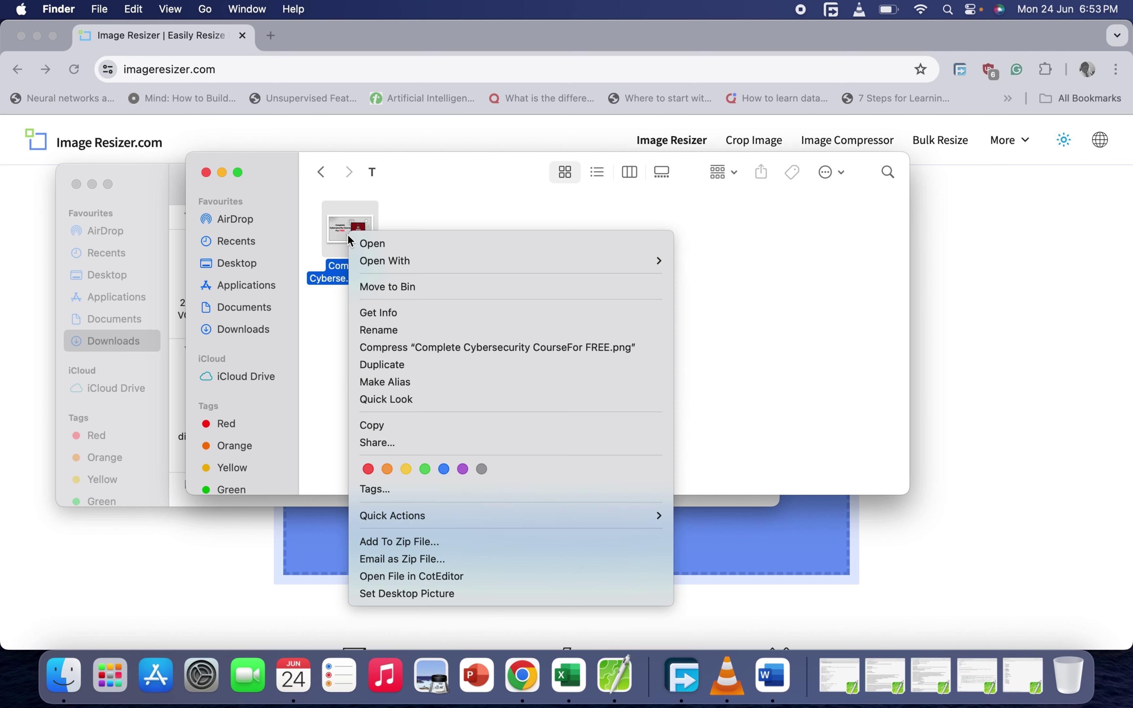
{"action": "left_click", "coordinate": [397, 315]}
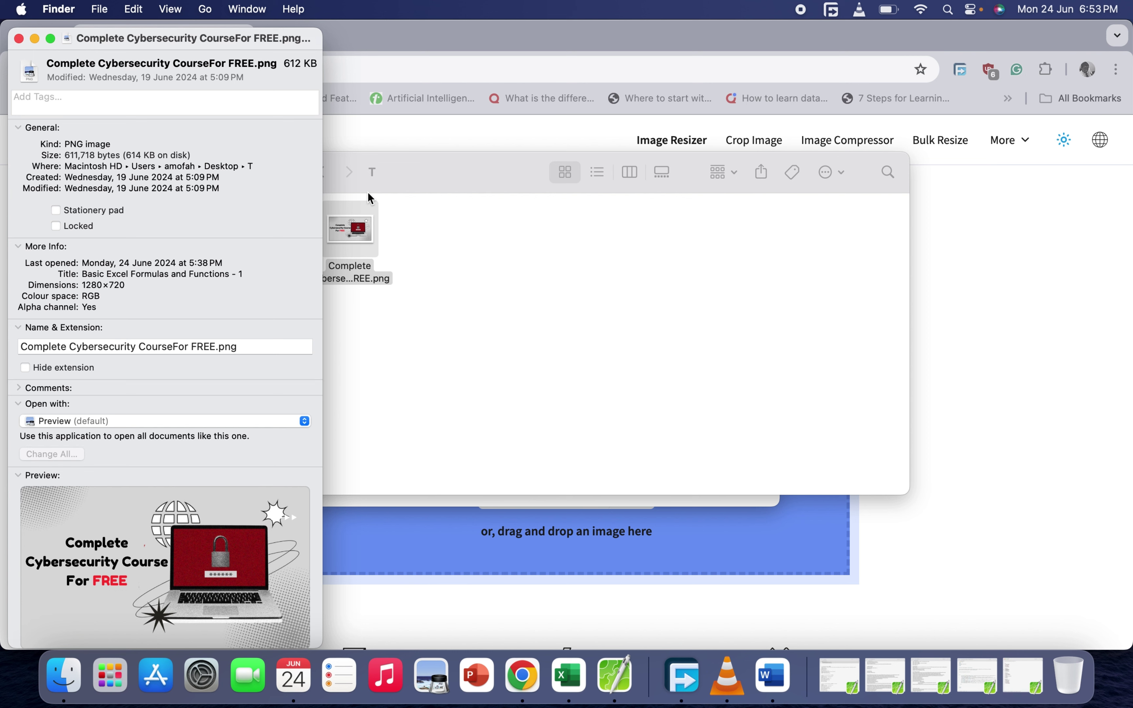
{"action": "left_click", "coordinate": [989, 275]}
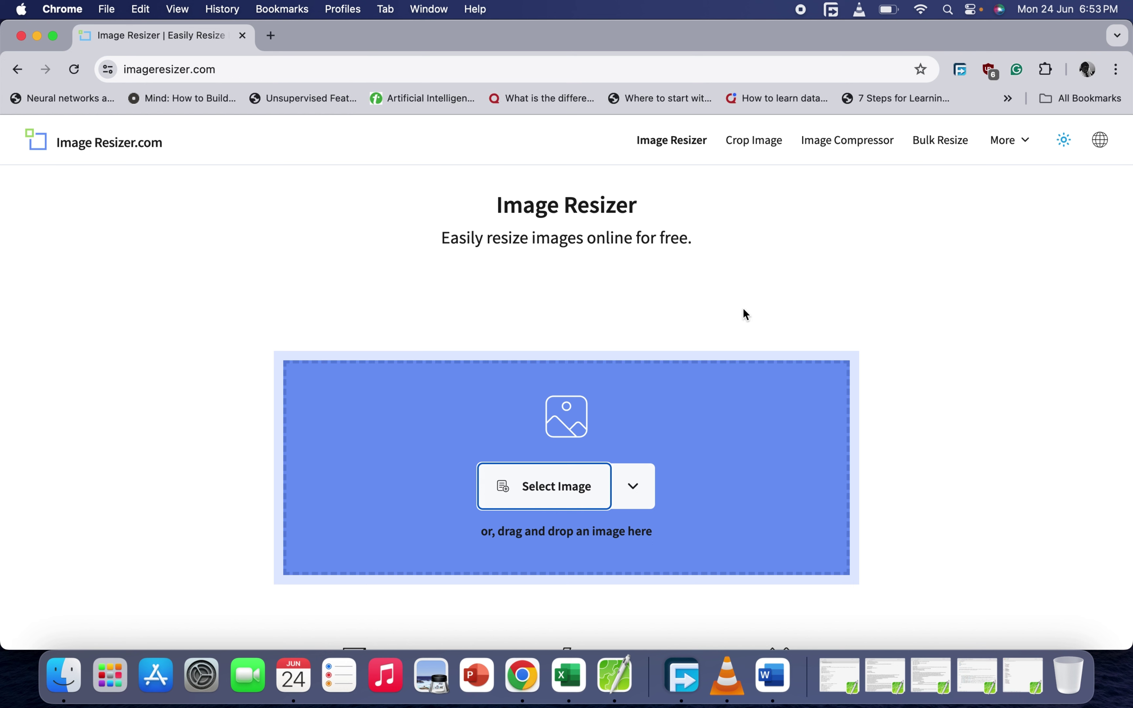
- Upload the Complete Cybersecurity CourseFor FREE.png image from the T folder on the Desktop to the resizer
{"action": "left_click", "coordinate": [551, 494]}
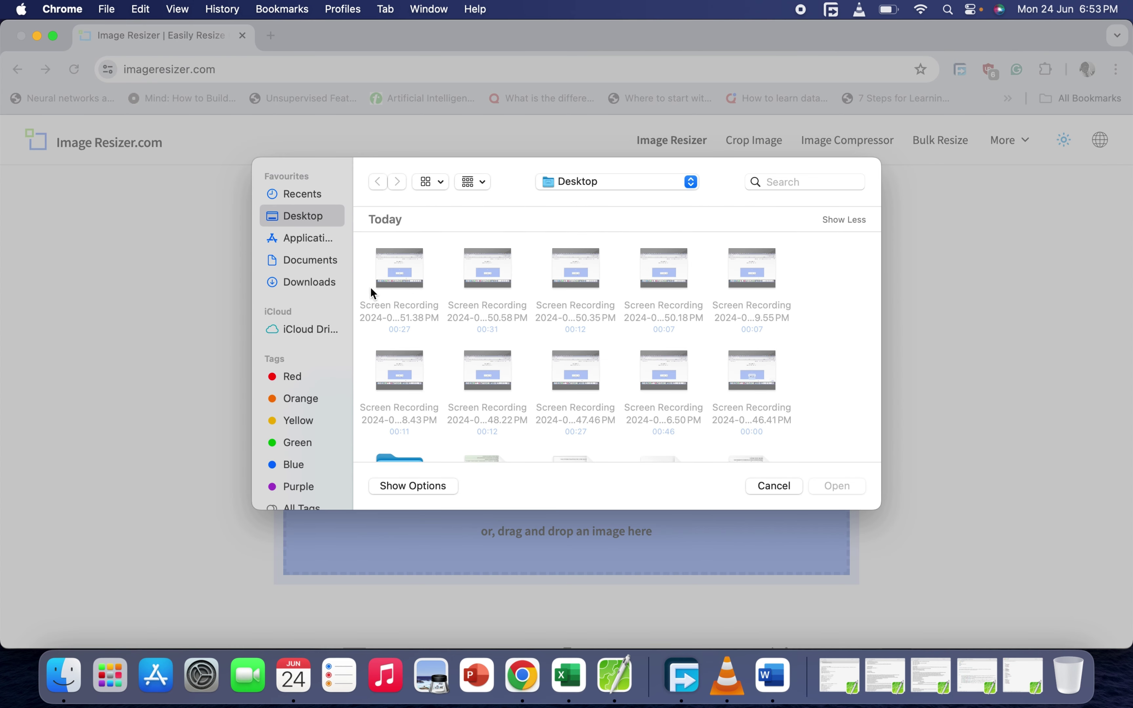
{"action": "scroll", "coordinate": [422, 342], "scroll_direction": "down", "scroll_amount": 3}
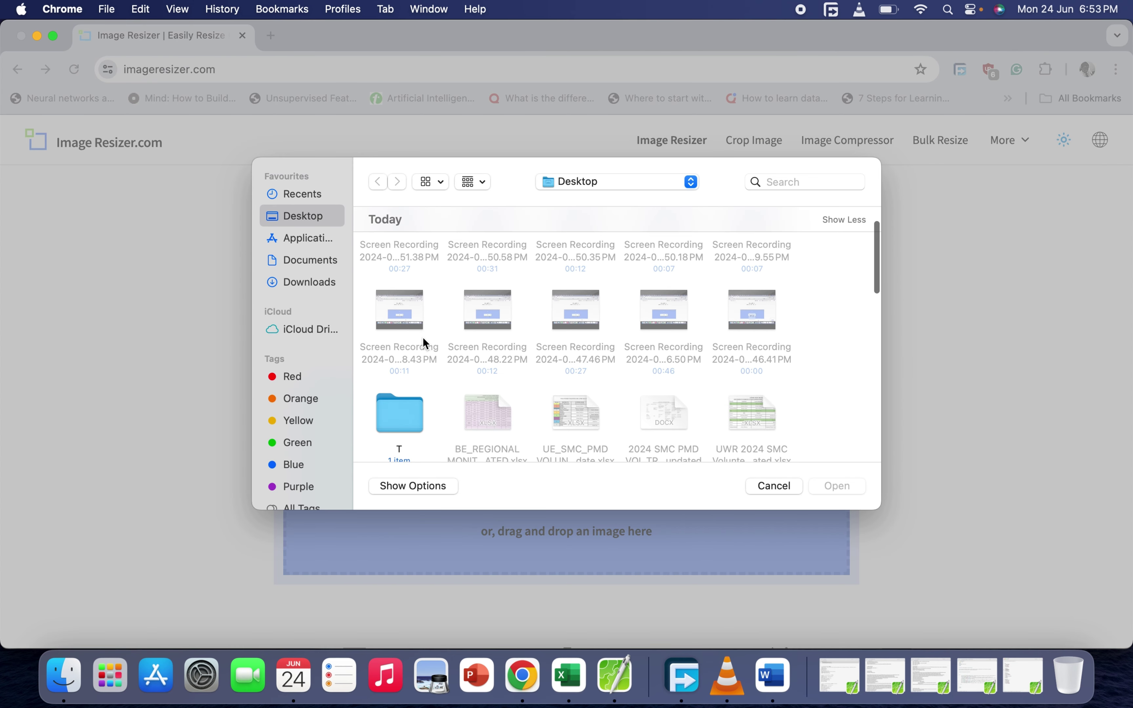
{"action": "double_click", "coordinate": [395, 401]}
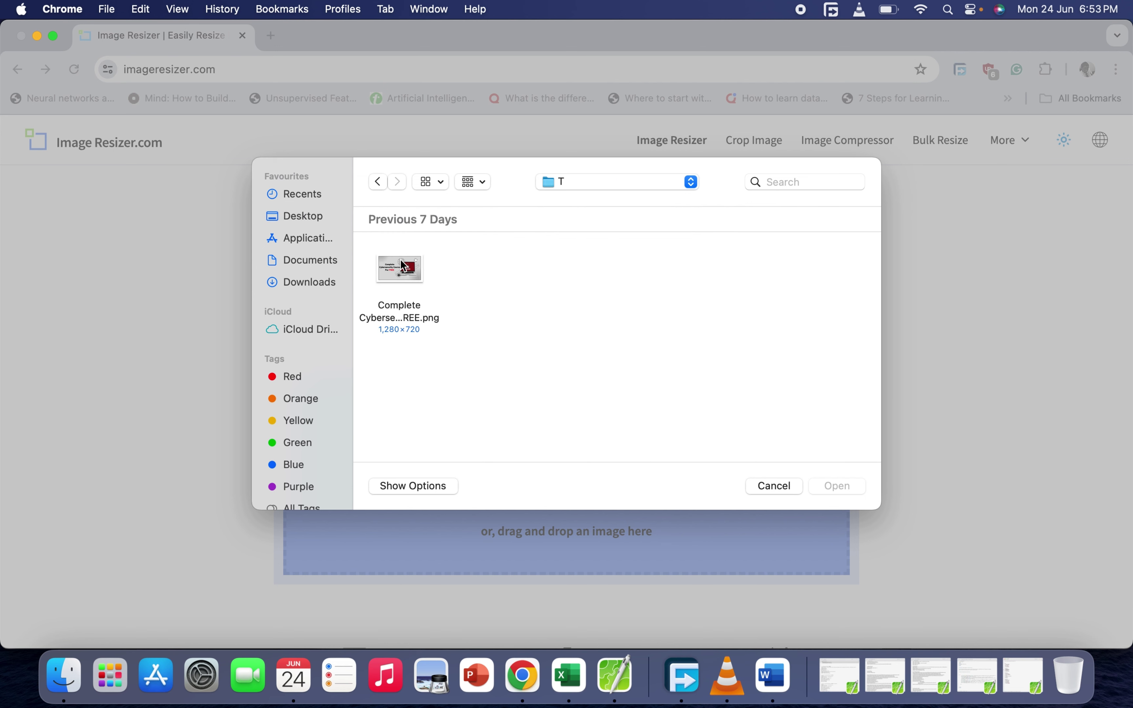
{"action": "left_click", "coordinate": [390, 266]}
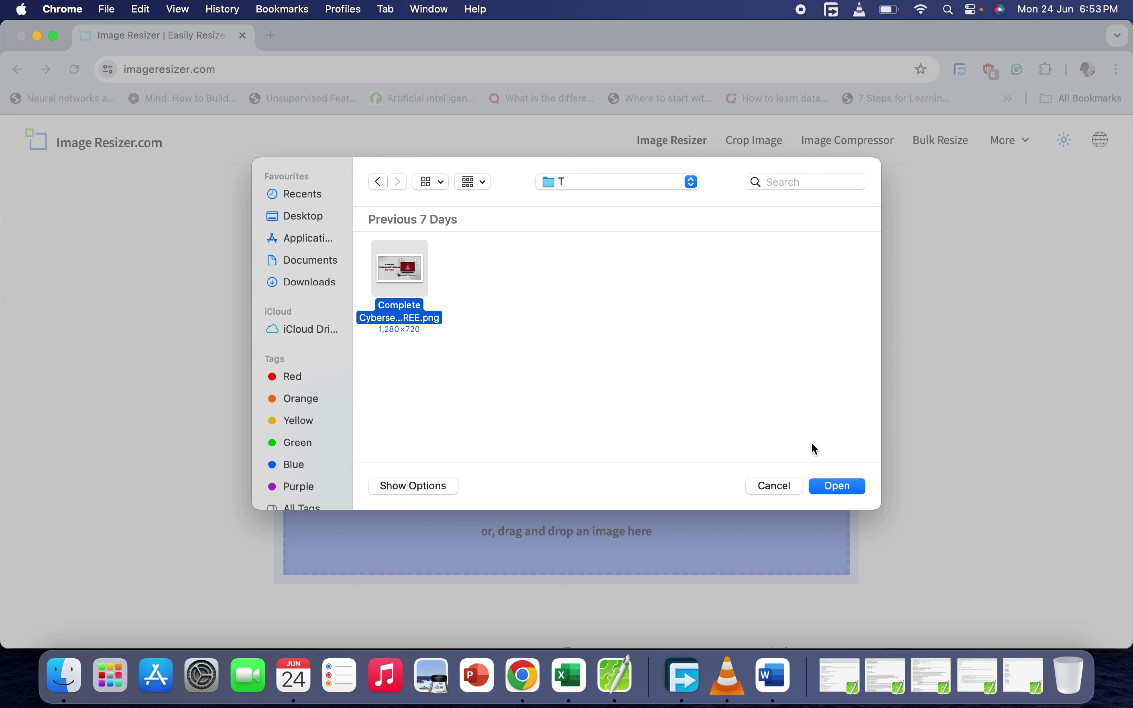
{"action": "left_click", "coordinate": [828, 490]}
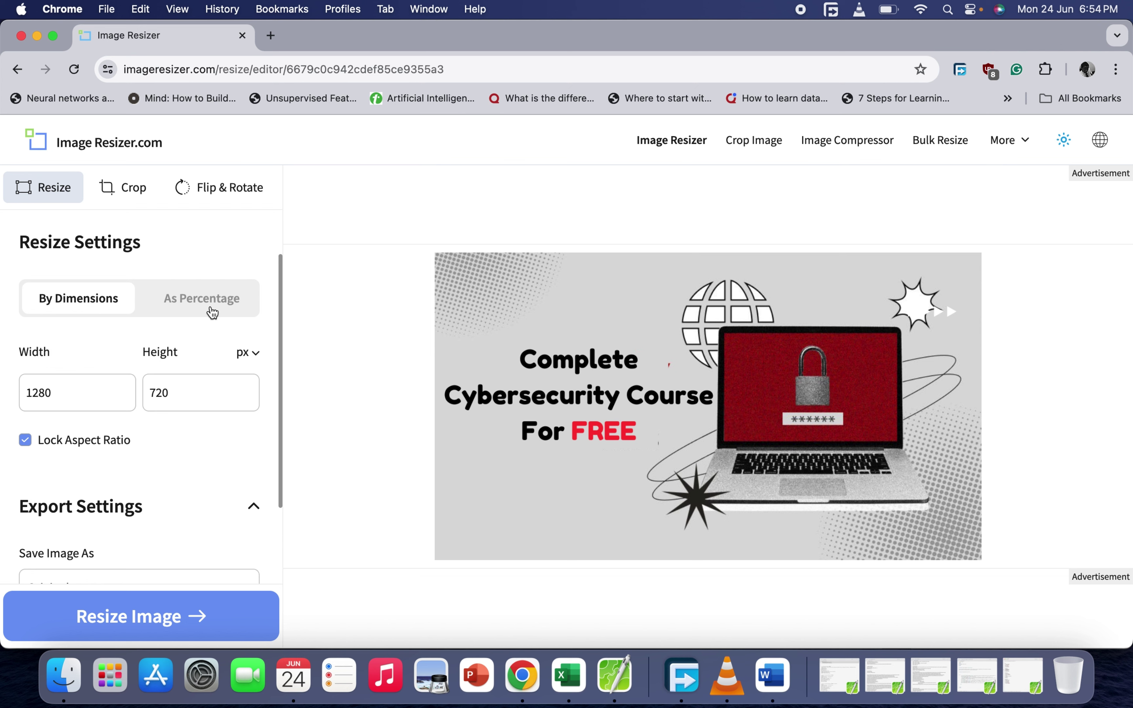
- Look at the percentage resize mode and the available units, keeping resizing by dimensions in pixels
{"action": "left_click", "coordinate": [213, 312]}
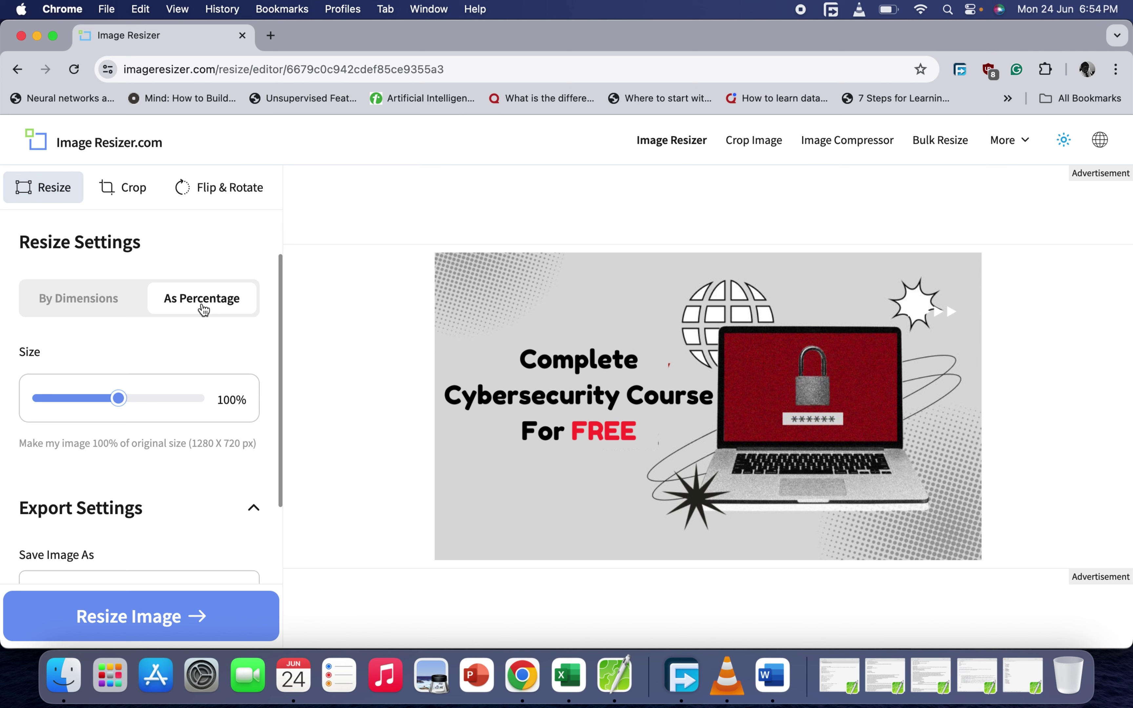
{"action": "left_click", "coordinate": [95, 309]}
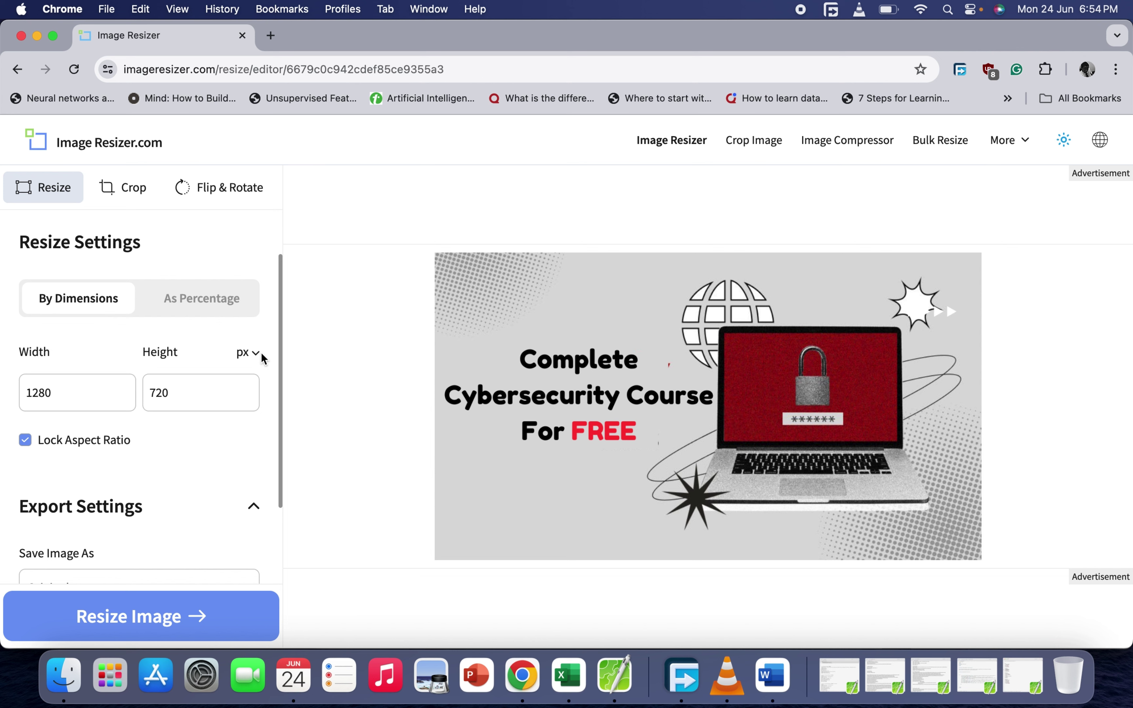
{"action": "left_click", "coordinate": [253, 355]}
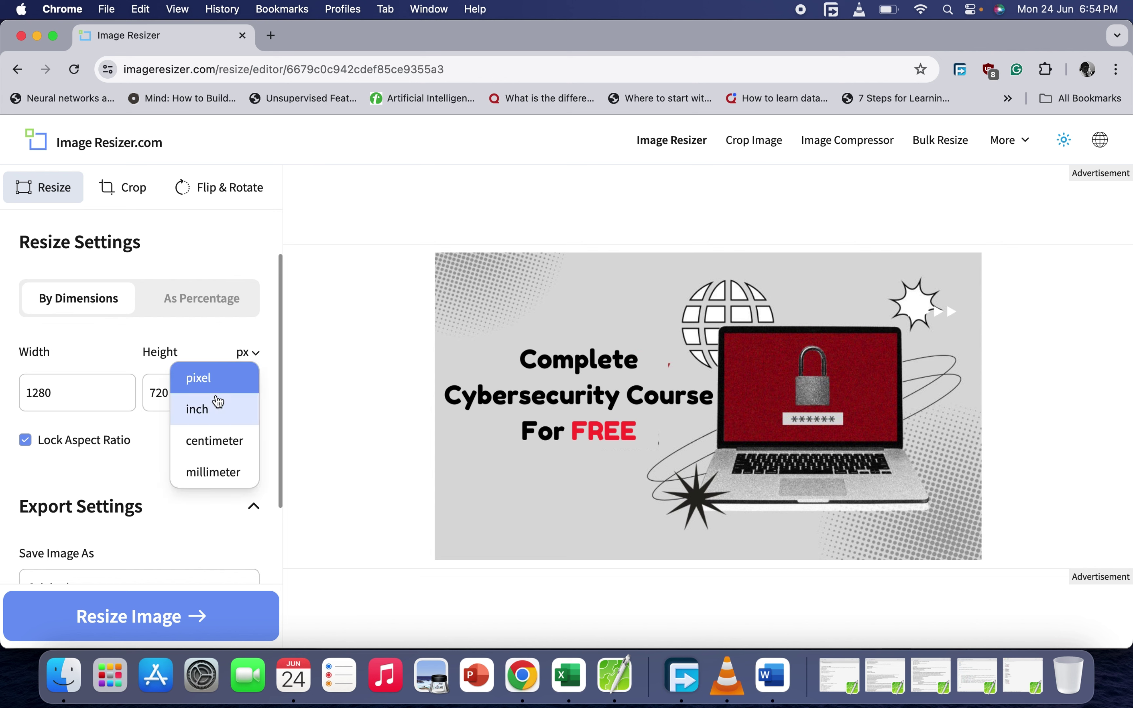
{"action": "scroll", "coordinate": [210, 477], "scroll_direction": "down", "scroll_amount": 1}
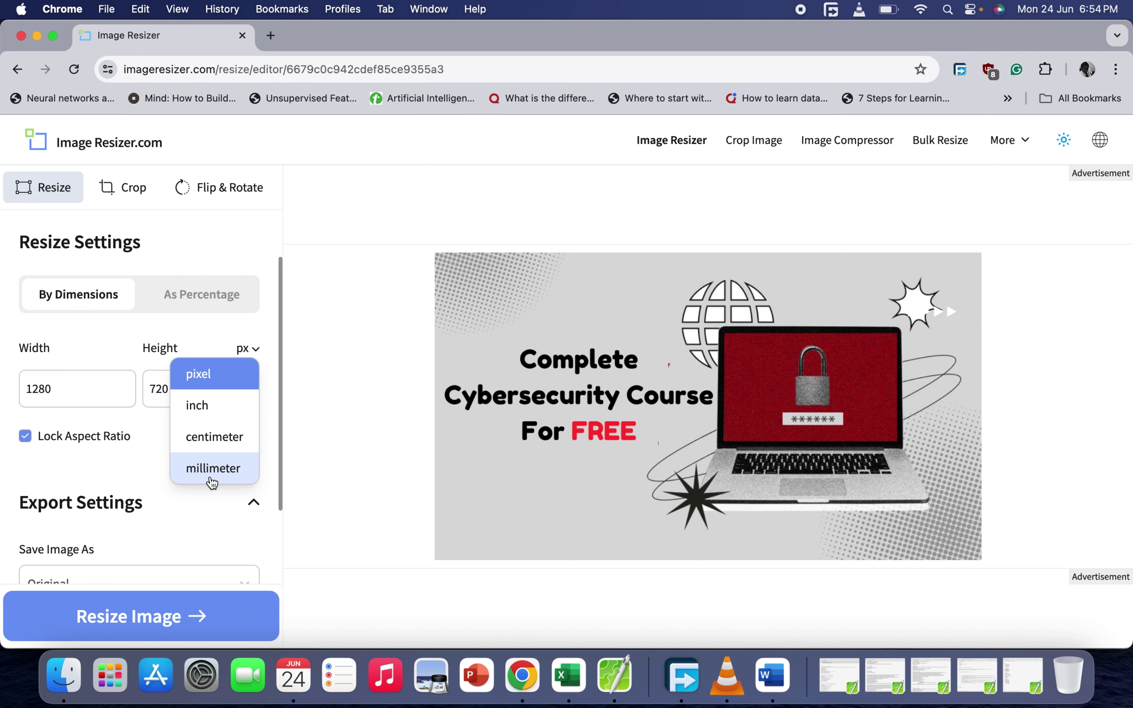
{"action": "left_click", "coordinate": [127, 322]}
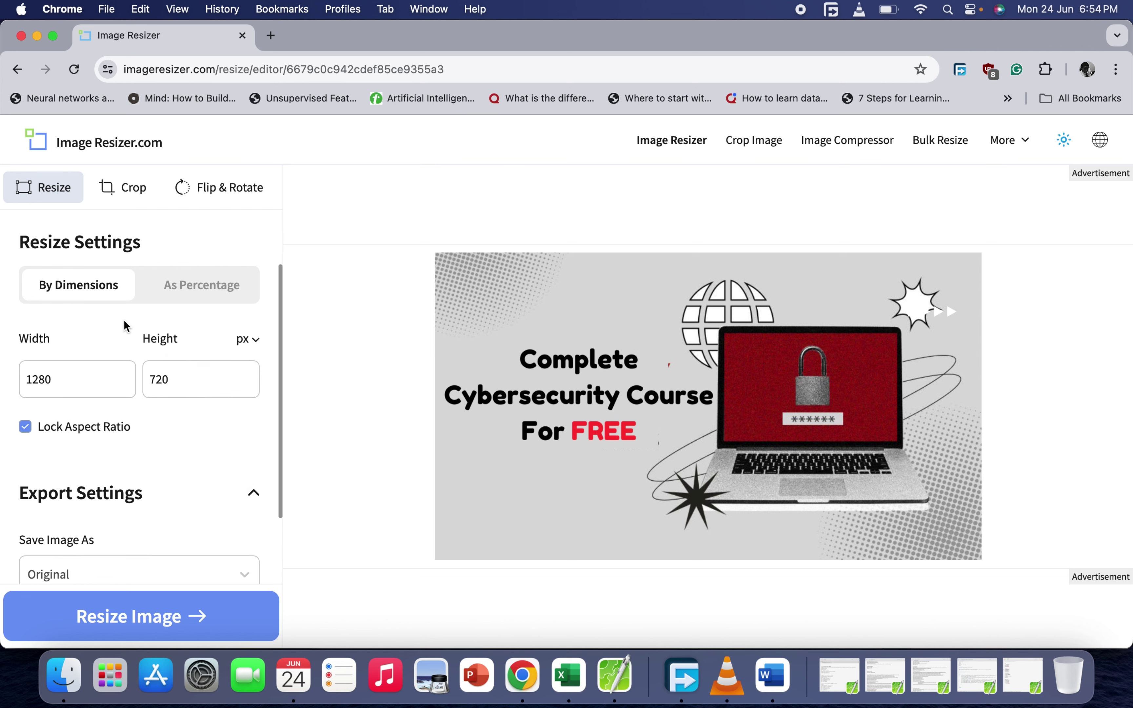
{"action": "left_click", "coordinate": [253, 338]}
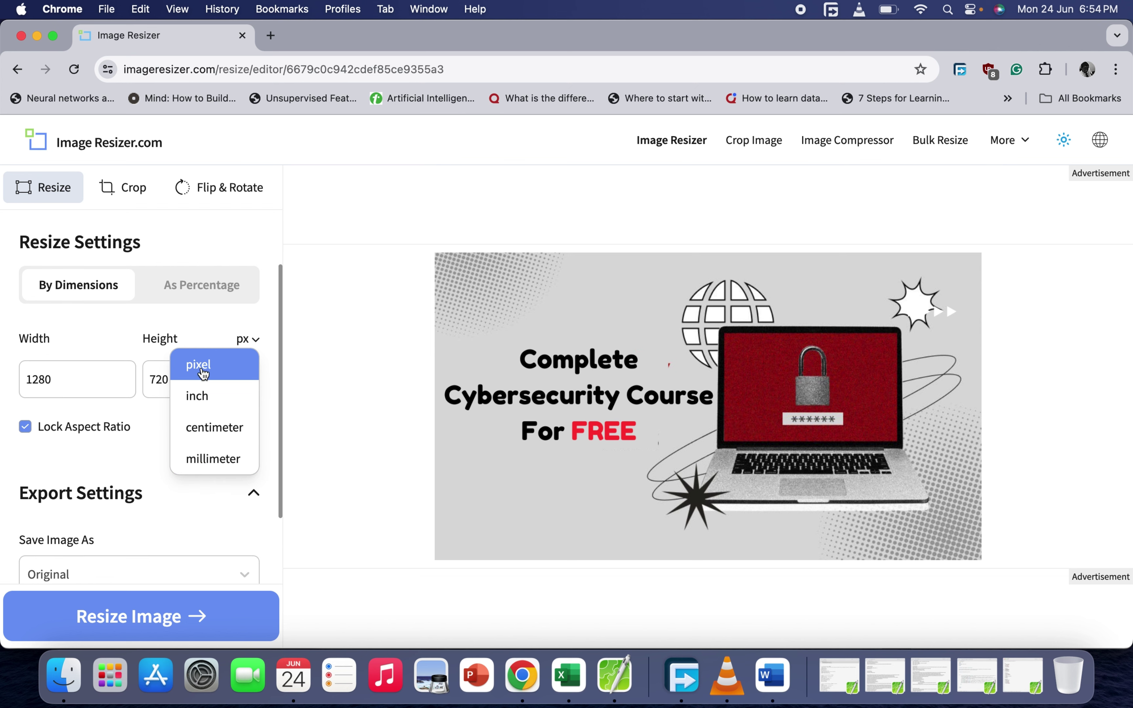
{"action": "left_click", "coordinate": [202, 367]}
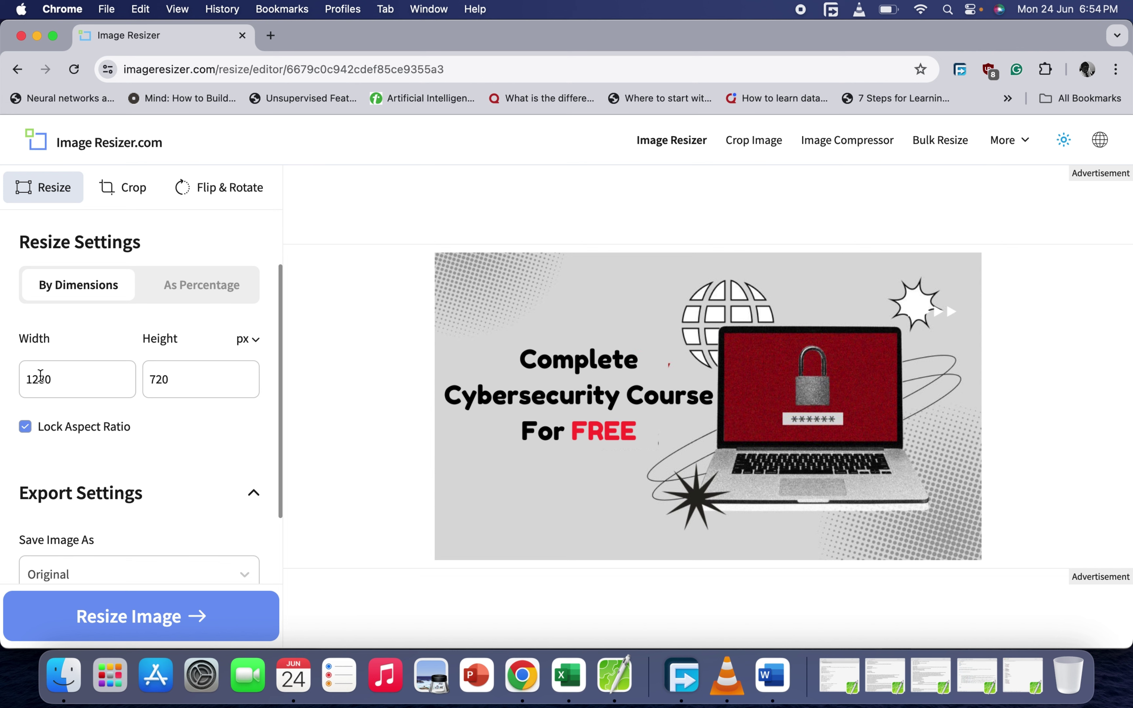
- Try to set the width to 400 px and the height to 150 px with the aspect ratio locked
{"action": "double_click", "coordinate": [40, 377]}
{"action": "type", "text": "400"}
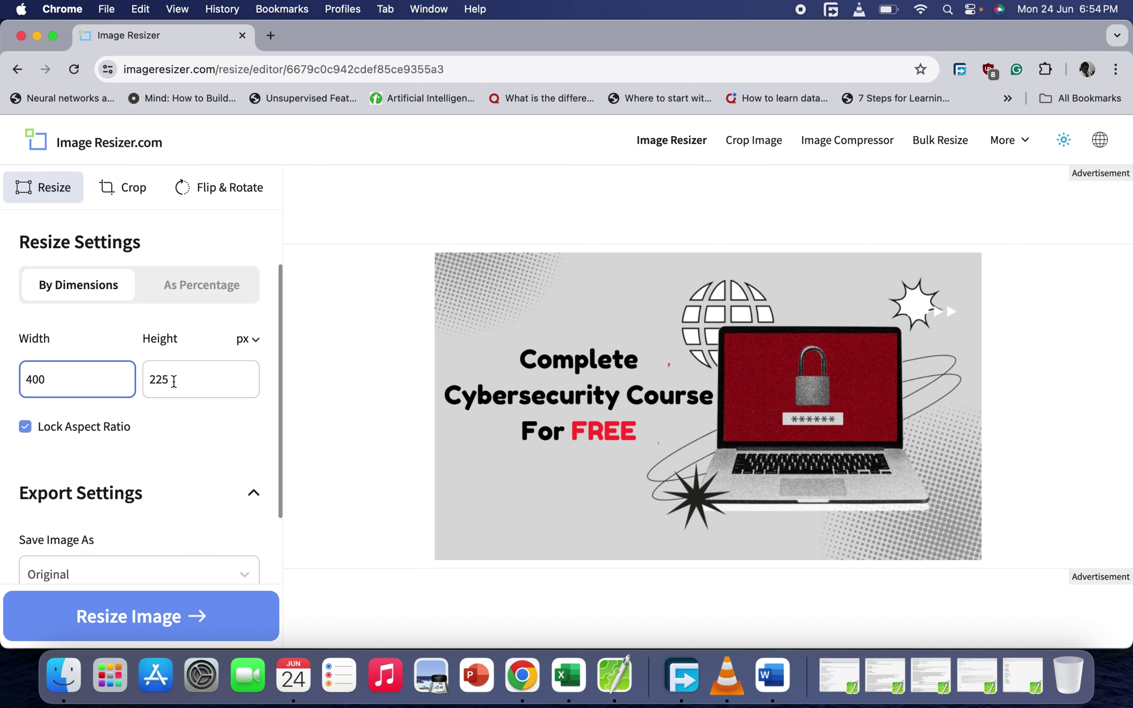
{"action": "double_click", "coordinate": [160, 380]}
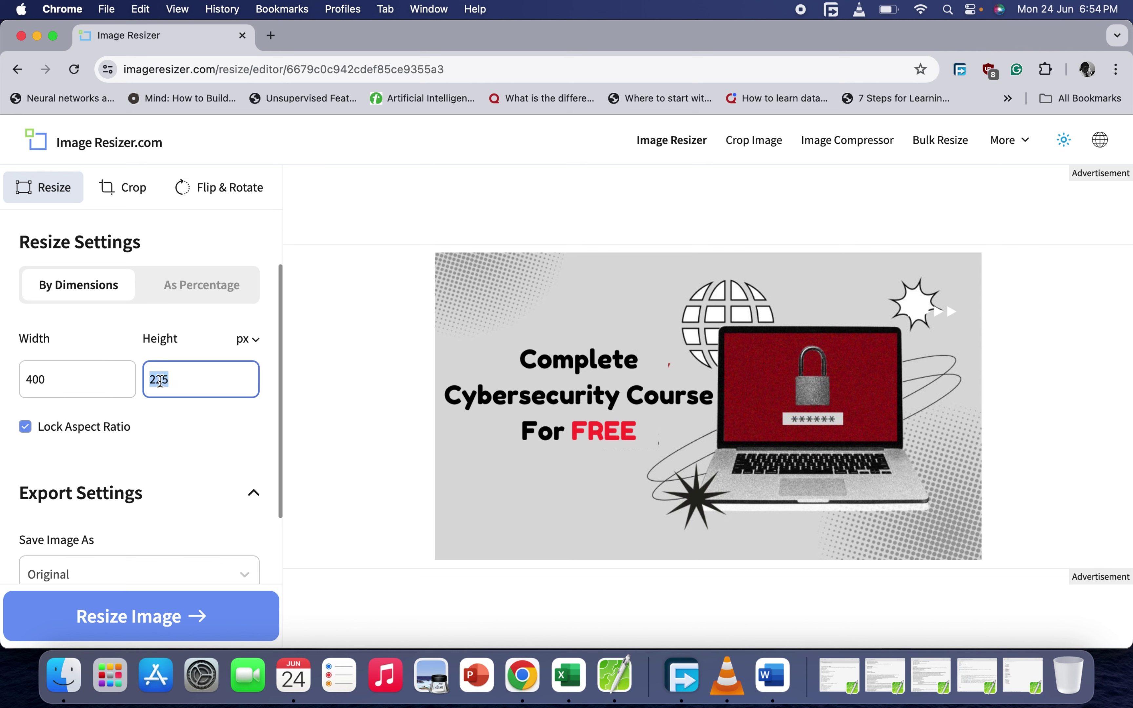
{"action": "type", "text": "150"}
- Unlock the aspect ratio and set the image width to 400 px and the height to 150 px
{"action": "left_click", "coordinate": [25, 428]}
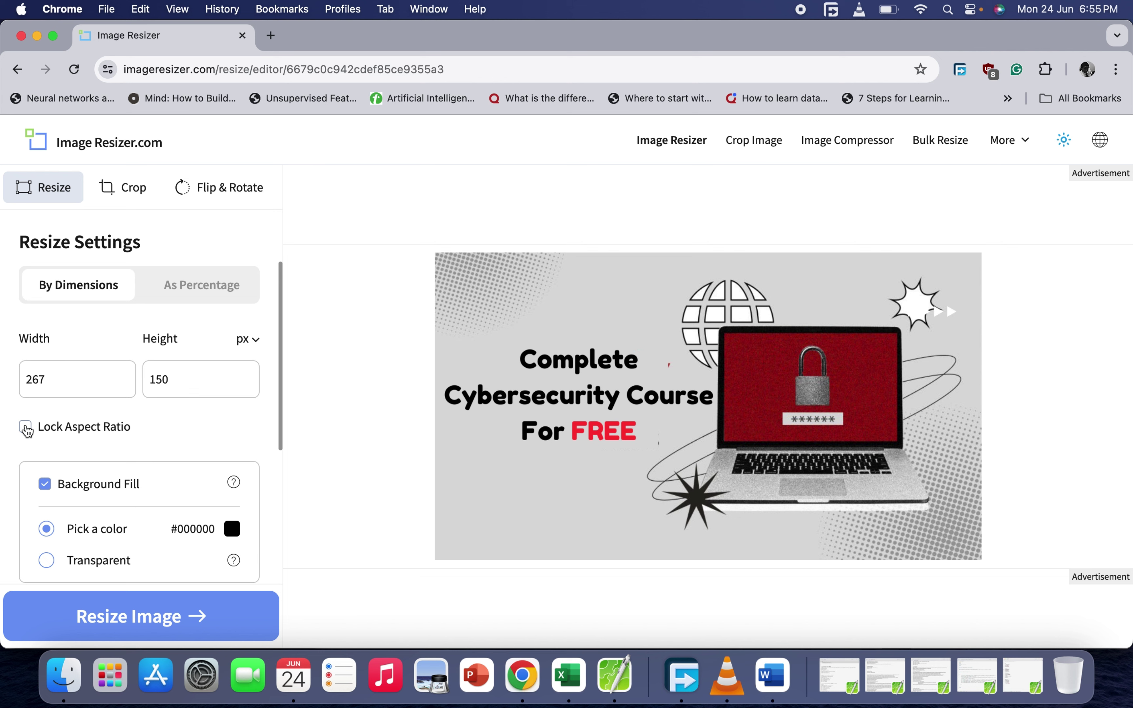
{"action": "double_click", "coordinate": [42, 379]}
{"action": "type", "text": "4"}
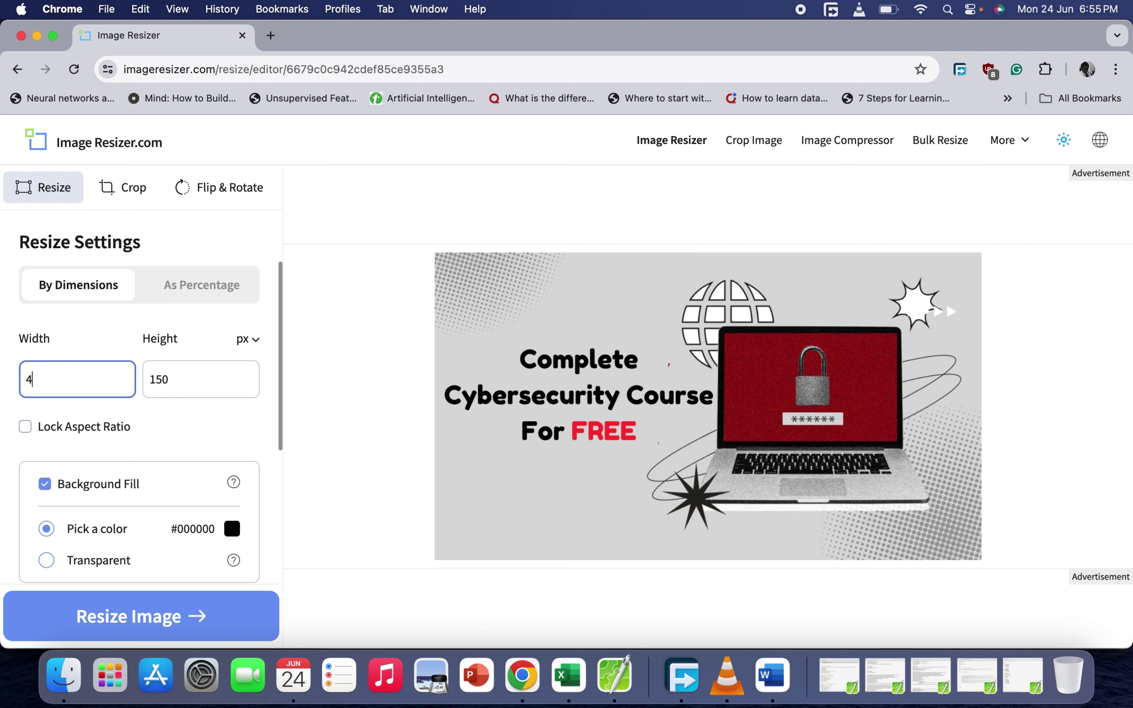
{"action": "type", "text": "00"}
{"action": "double_click", "coordinate": [163, 380]}
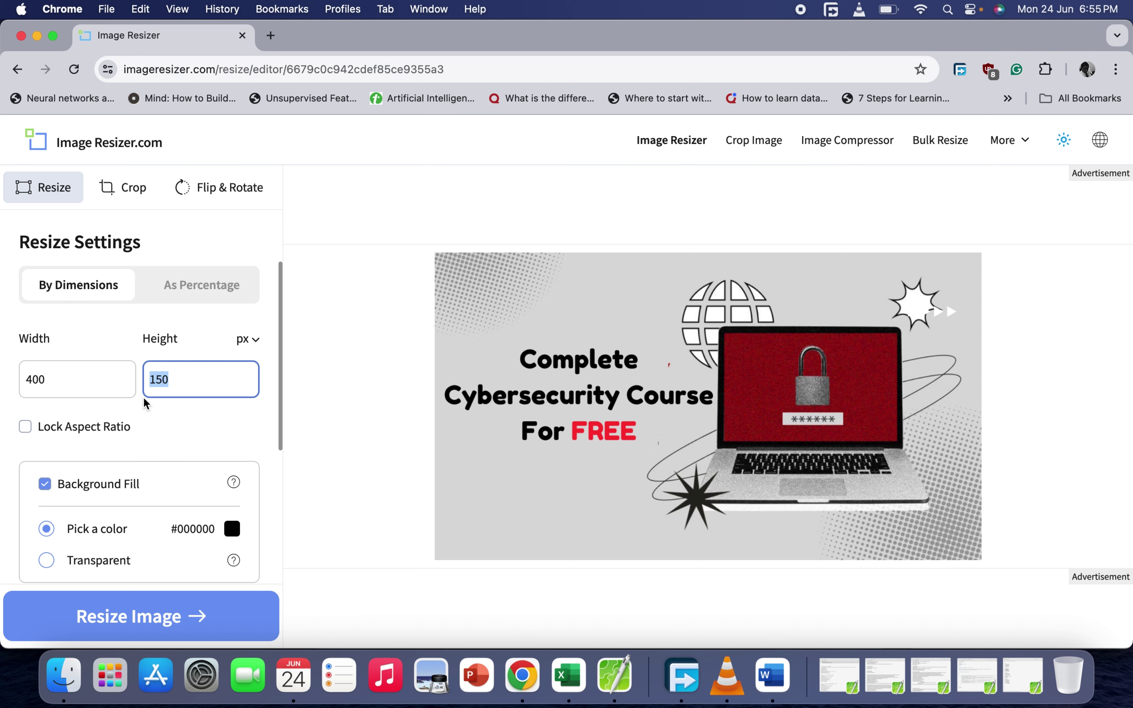
{"action": "type", "text": "150"}
{"action": "left_click", "coordinate": [184, 430]}
- Review the dimensions, background fill and export settings for the resized image
{"action": "scroll", "coordinate": [185, 429], "scroll_direction": "down", "scroll_amount": 3}
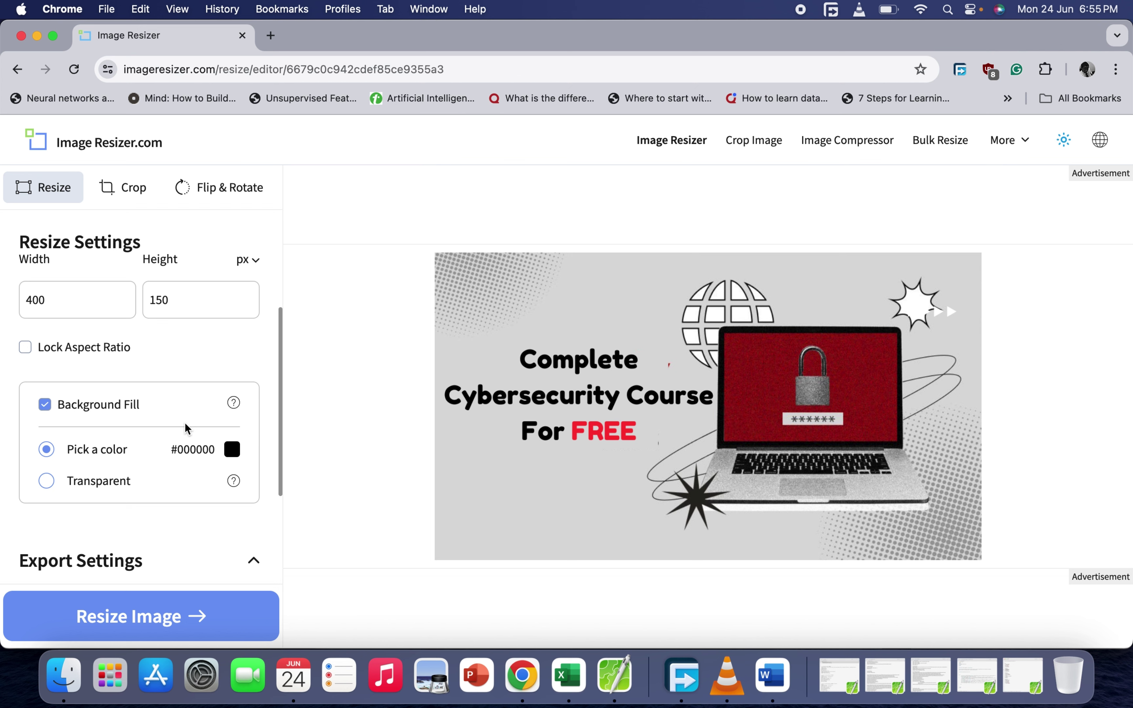
{"action": "scroll", "coordinate": [170, 470], "scroll_direction": "down", "scroll_amount": 5}
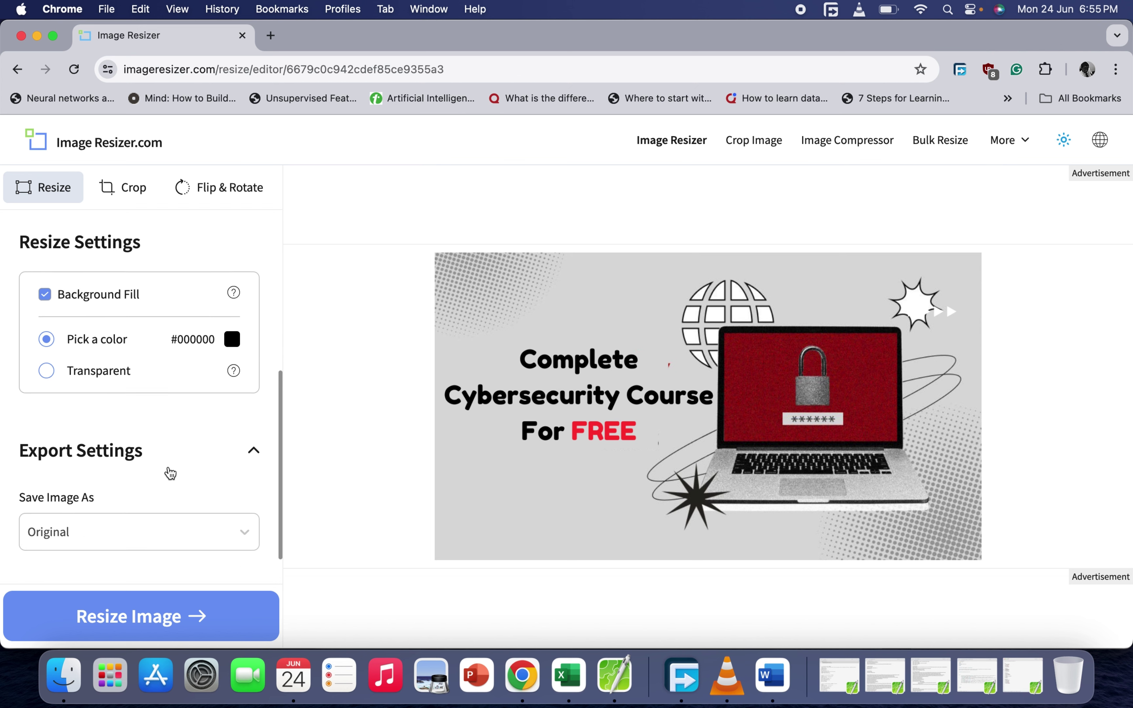
{"action": "scroll", "coordinate": [171, 473], "scroll_direction": "up", "scroll_amount": 3}
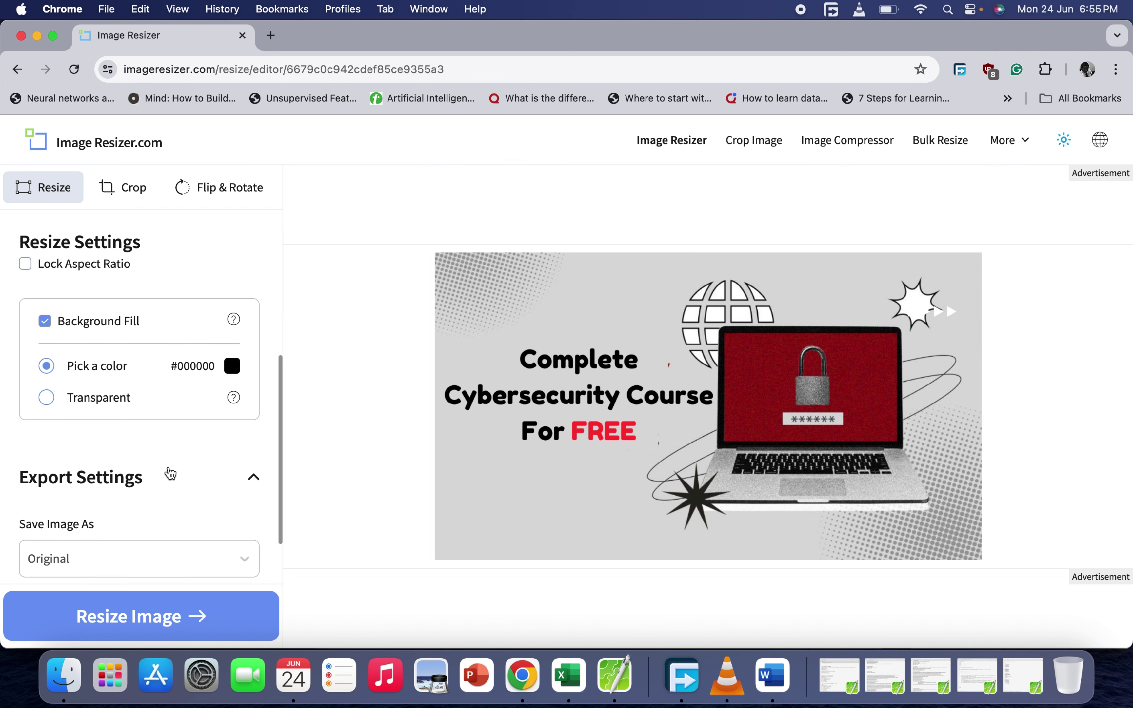
{"action": "scroll", "coordinate": [170, 472], "scroll_direction": "up", "scroll_amount": 4}
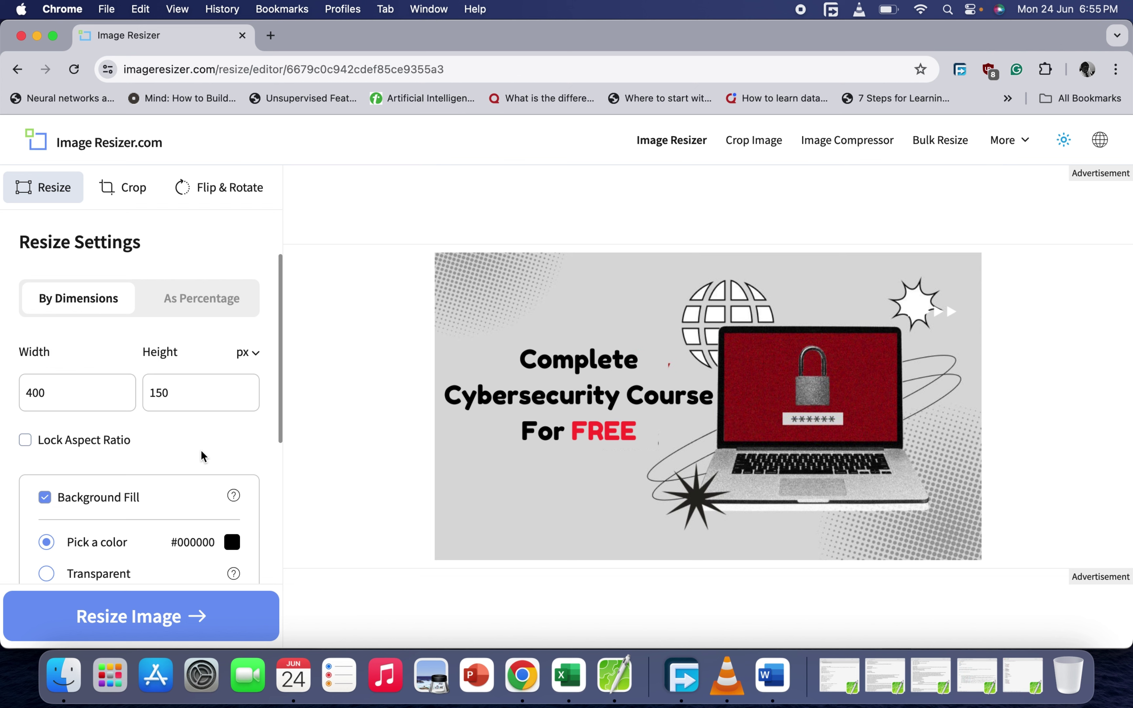
{"action": "scroll", "coordinate": [203, 456], "scroll_direction": "down", "scroll_amount": 5}
{"action": "scroll", "coordinate": [203, 456], "scroll_direction": "up", "scroll_amount": 3}
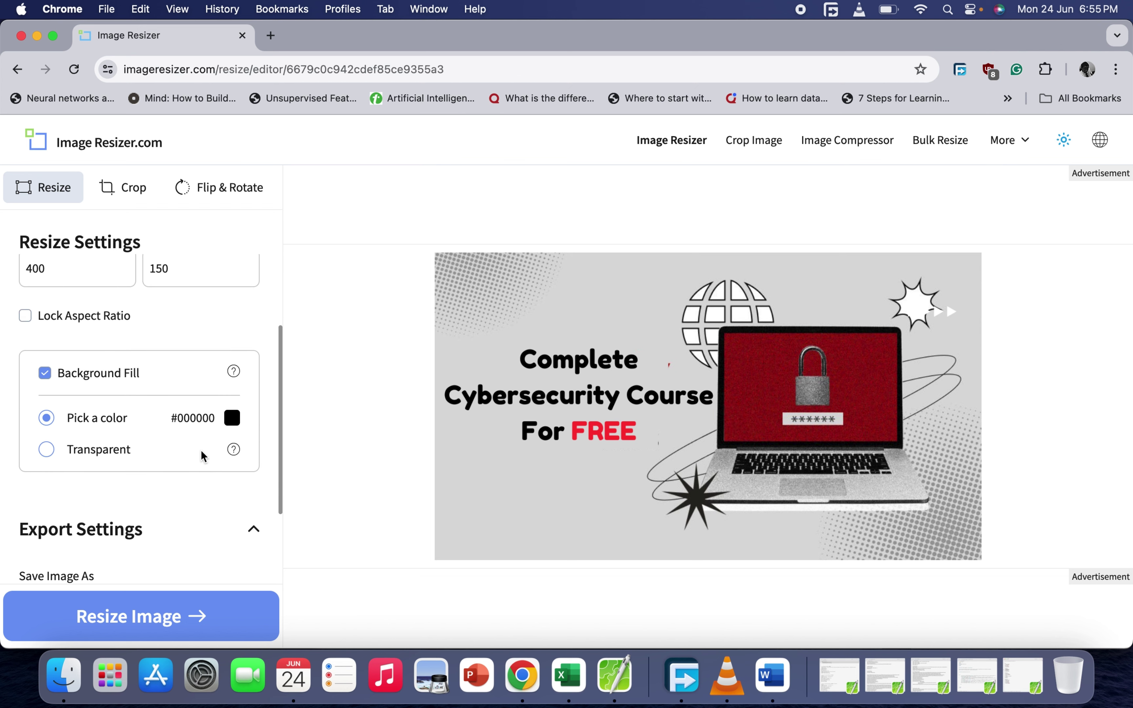
{"action": "scroll", "coordinate": [203, 456], "scroll_direction": "up", "scroll_amount": 3}
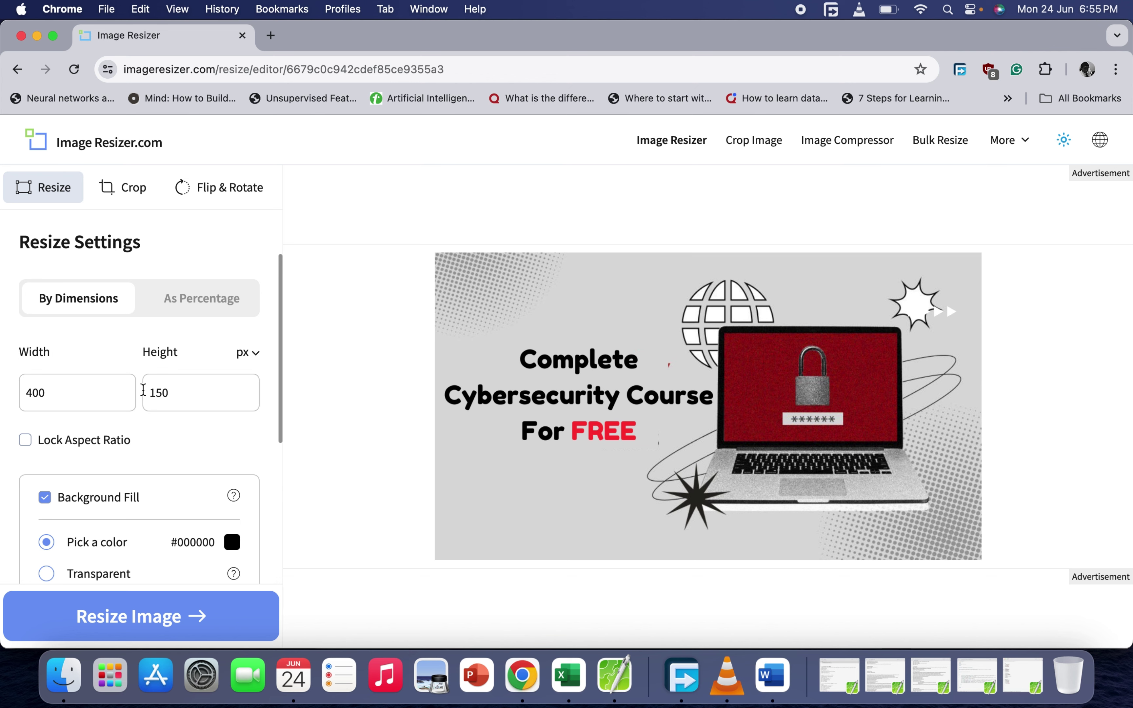
{"action": "scroll", "coordinate": [144, 391], "scroll_direction": "down", "scroll_amount": 5}
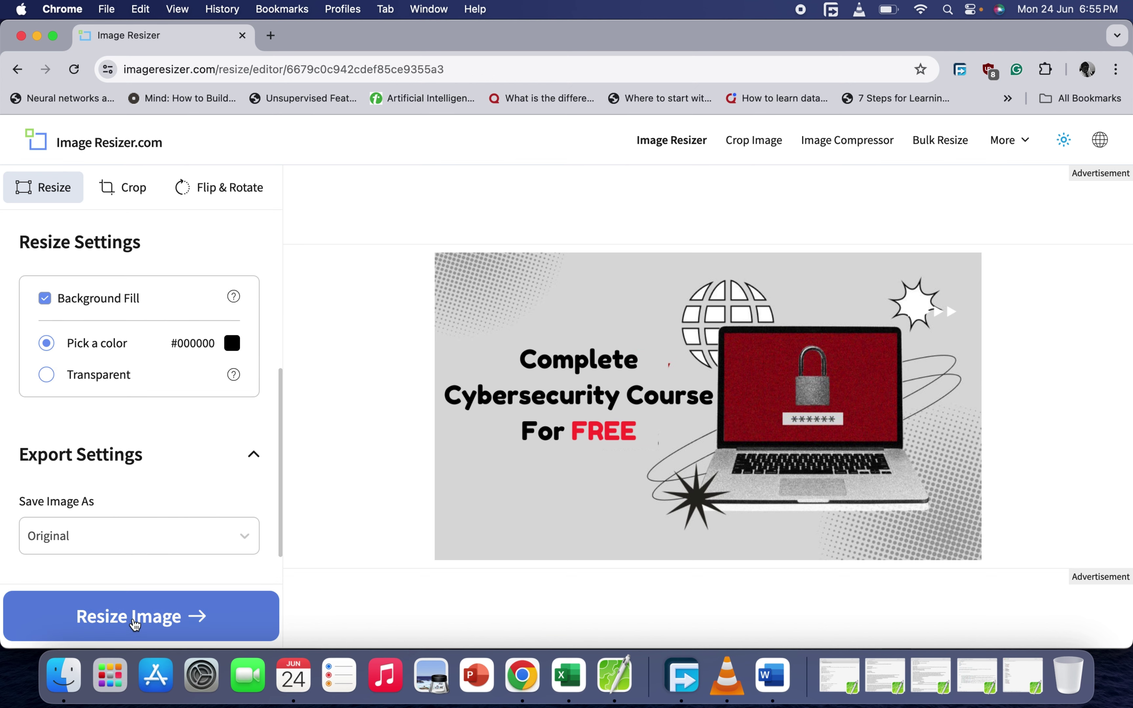
- Resize the image and download the result as Complete Cybersecurity CourseFor FREE.png to the Downloads folder
{"action": "left_click", "coordinate": [139, 618]}
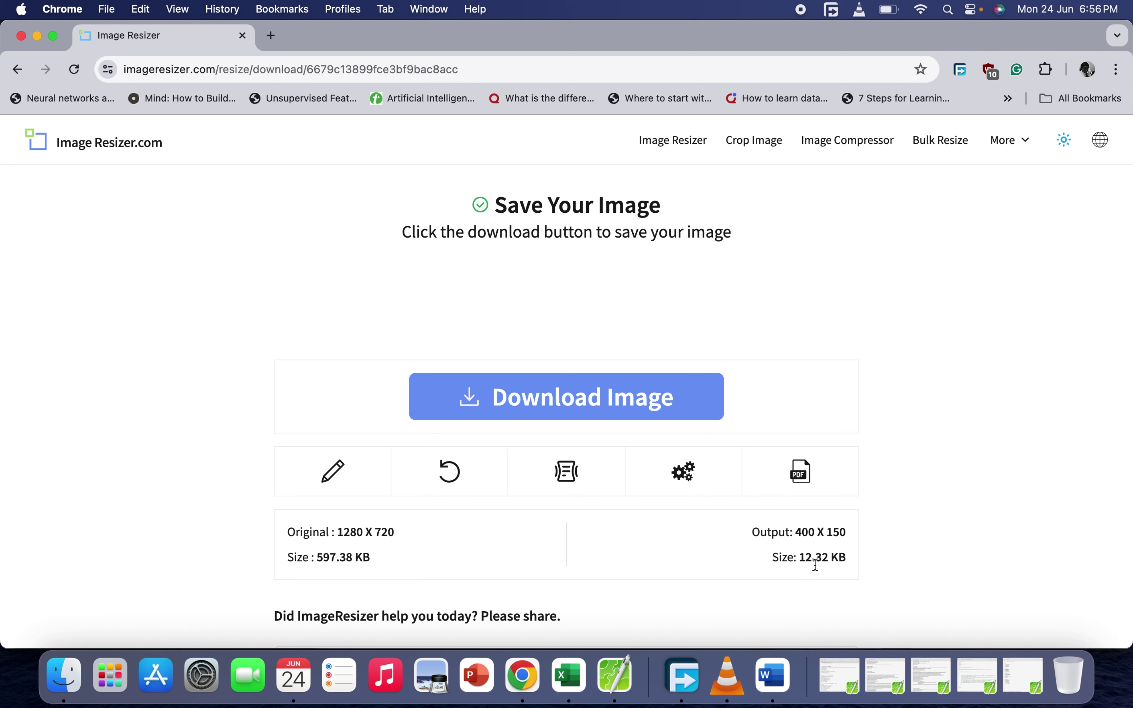
{"action": "left_click", "coordinate": [591, 406]}
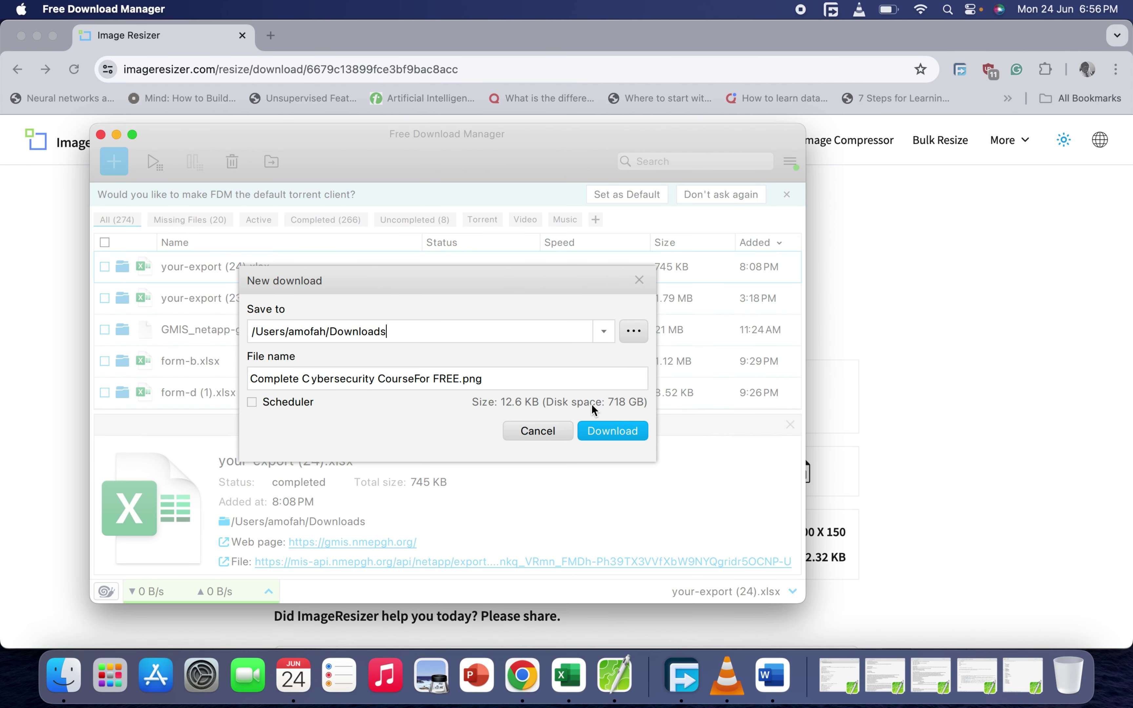
{"action": "left_click", "coordinate": [616, 431]}
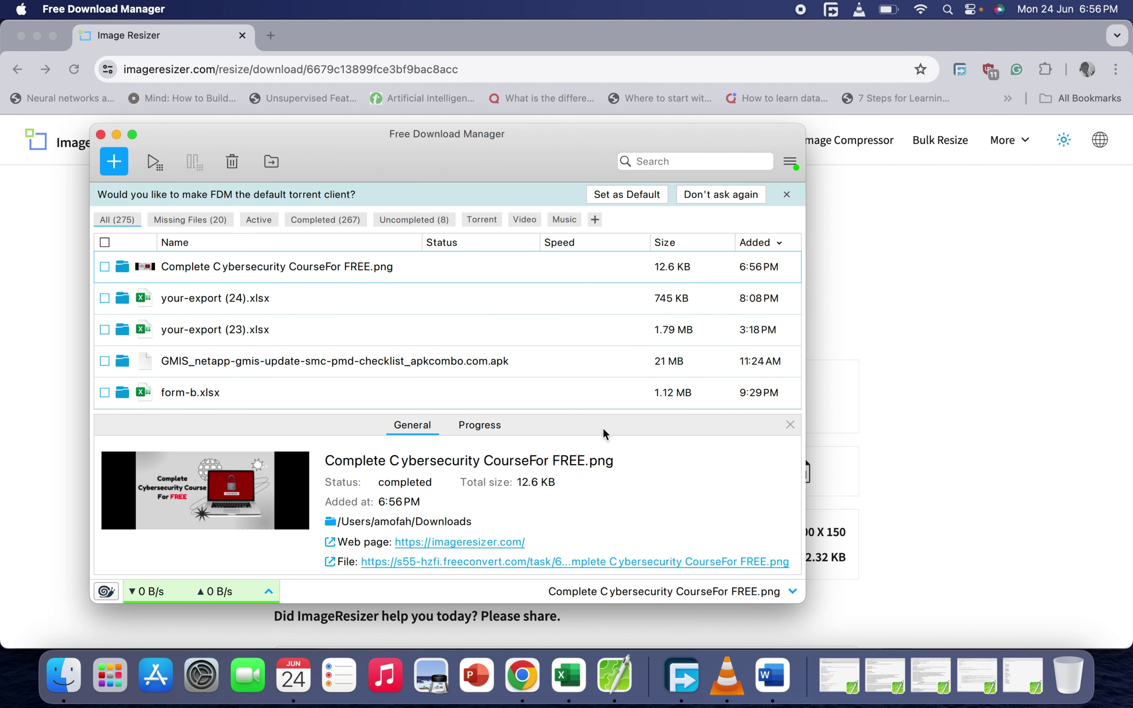
- Show the downloaded image in its folder, view it in Preview and close it
{"action": "left_click", "coordinate": [122, 268]}
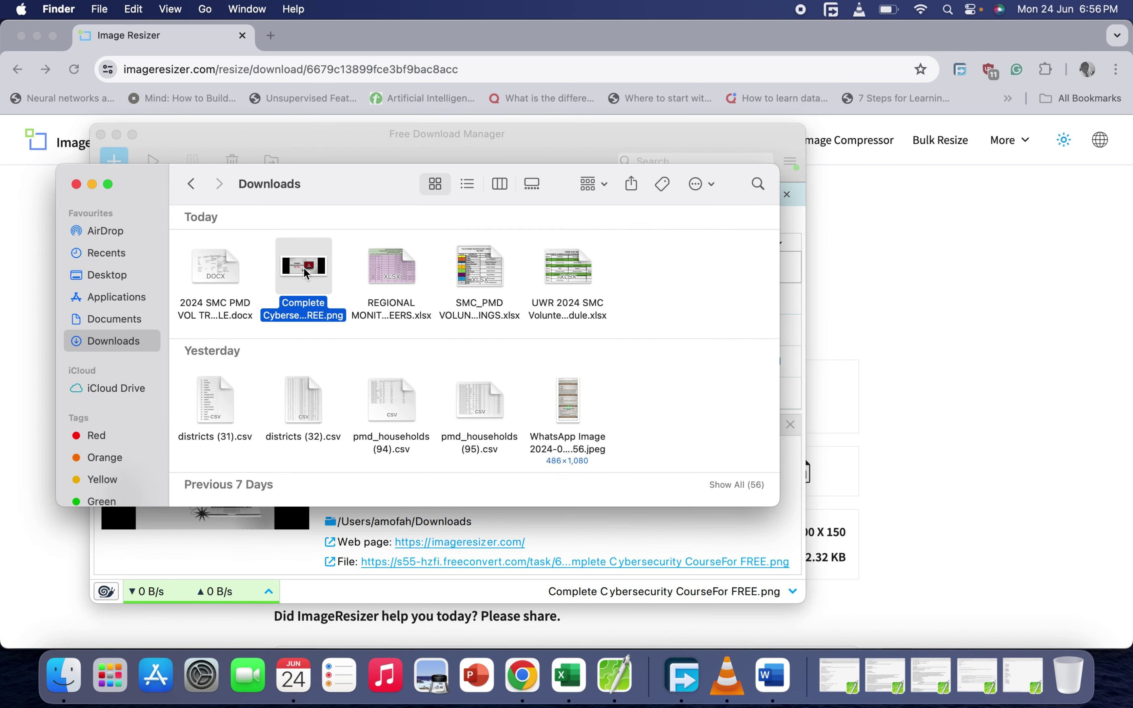
{"action": "double_click", "coordinate": [316, 270]}
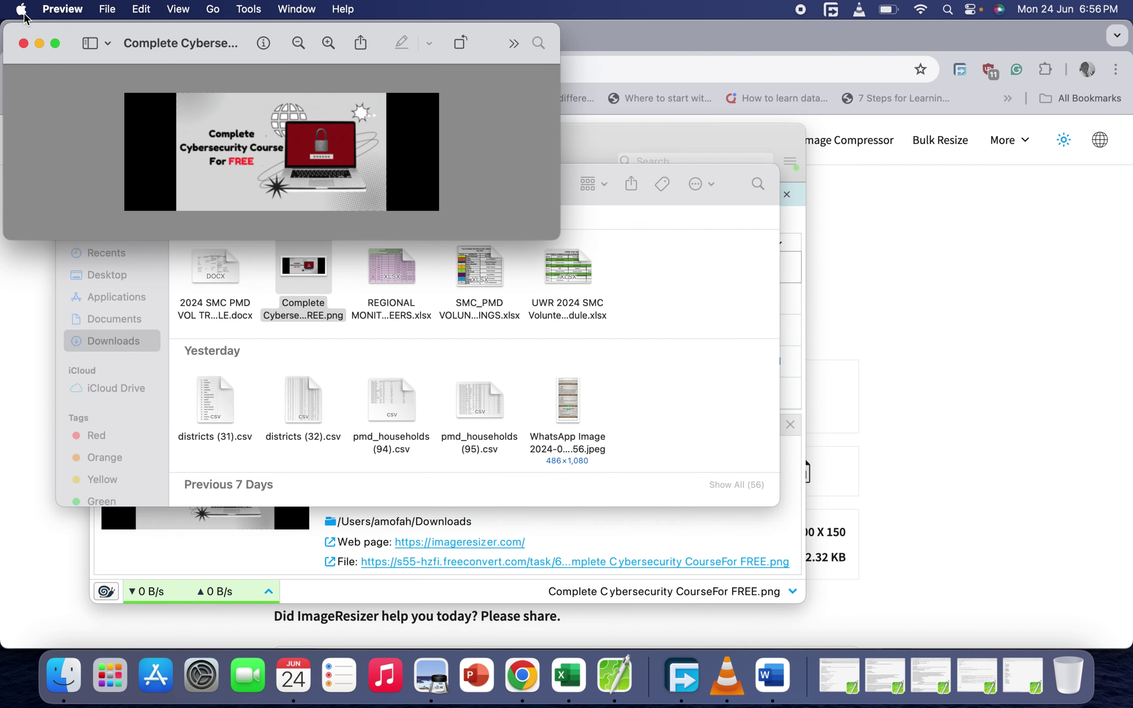
{"action": "left_click", "coordinate": [23, 43]}
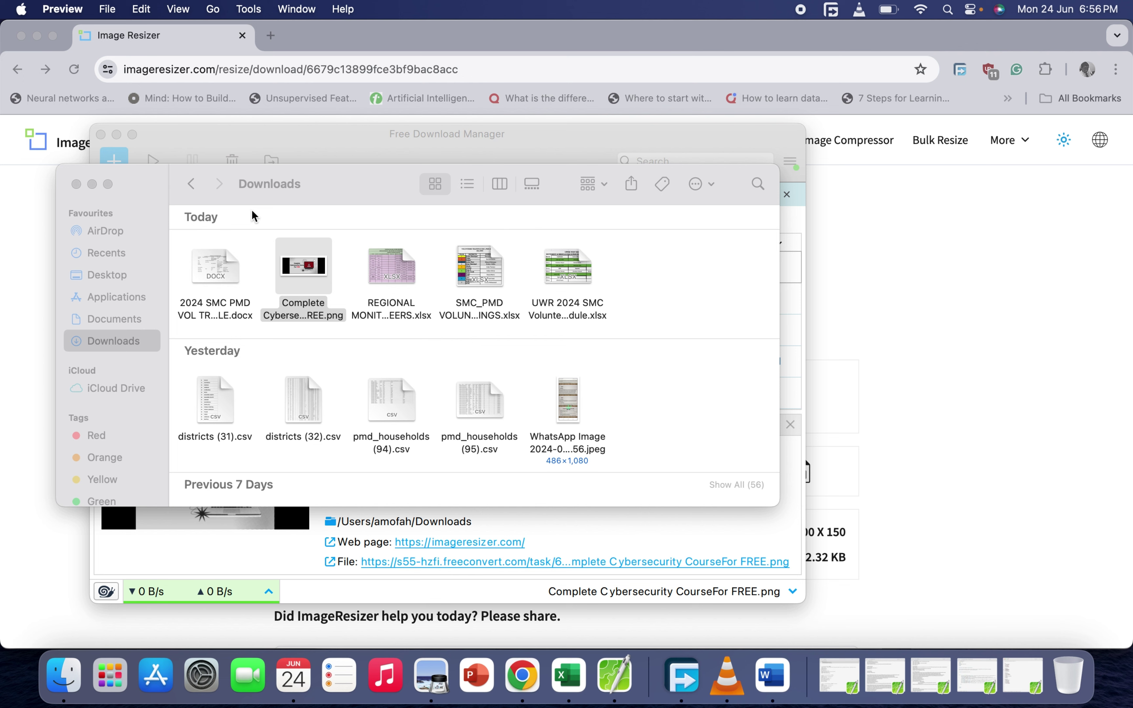
- Check the downloaded PNG's dimensions in its file information and open the image in Preview
{"action": "right_click", "coordinate": [299, 265]}
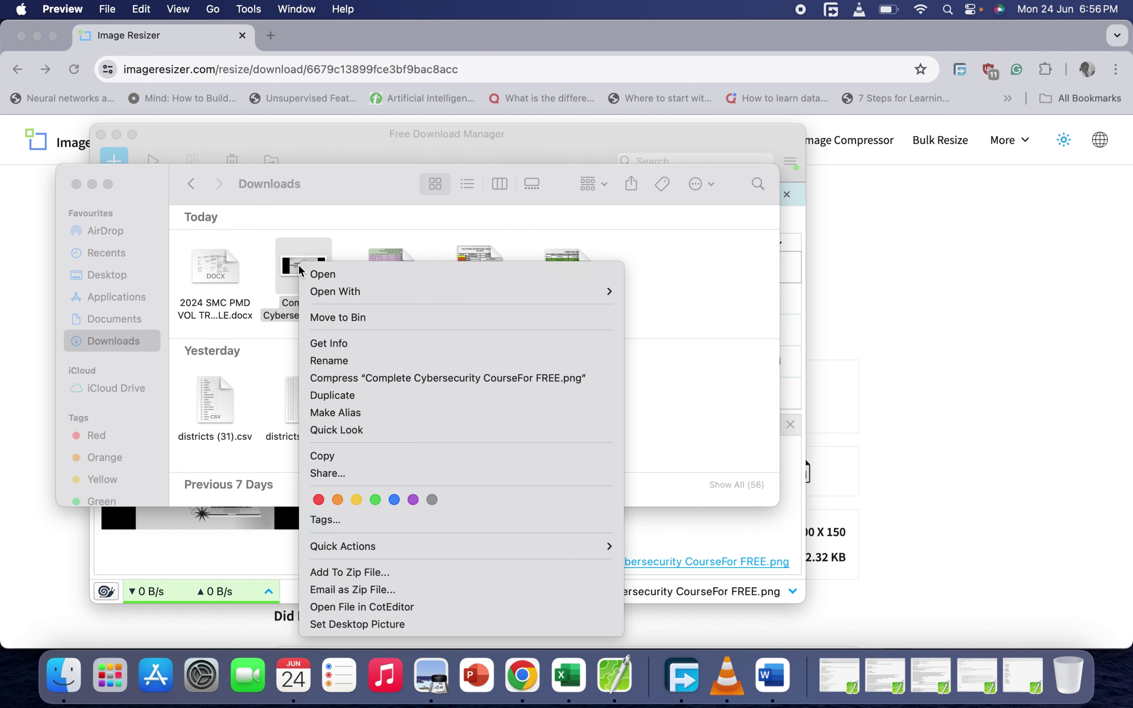
{"action": "left_click", "coordinate": [328, 344]}
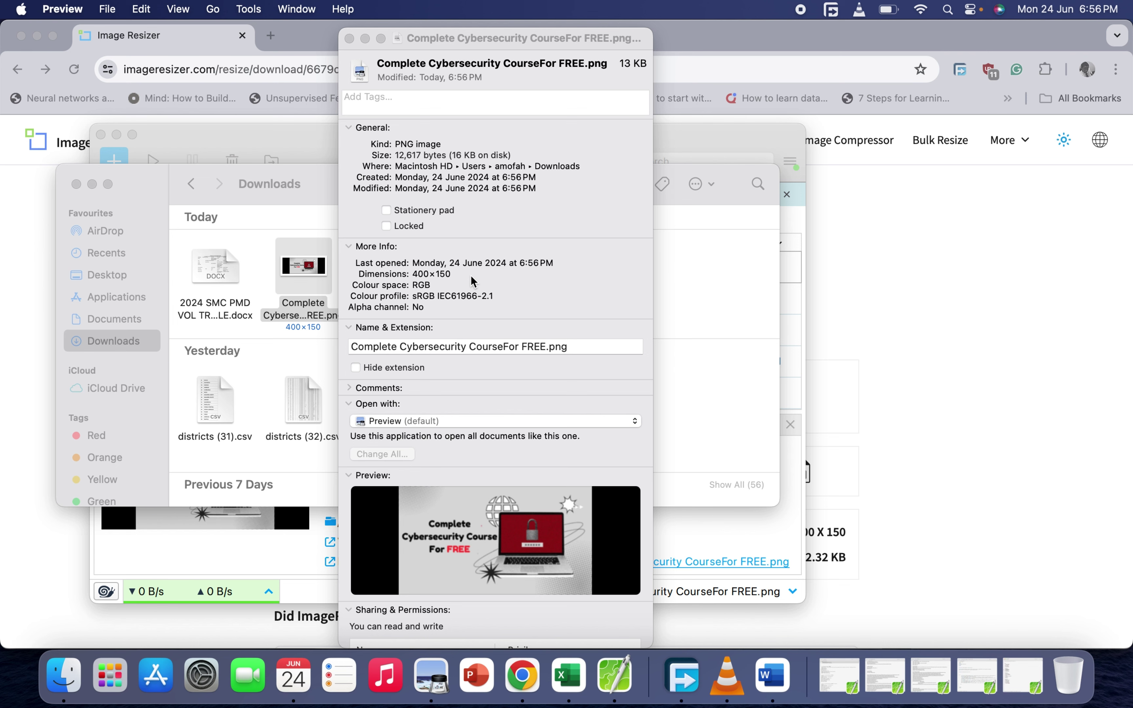
{"action": "left_click", "coordinate": [307, 267]}
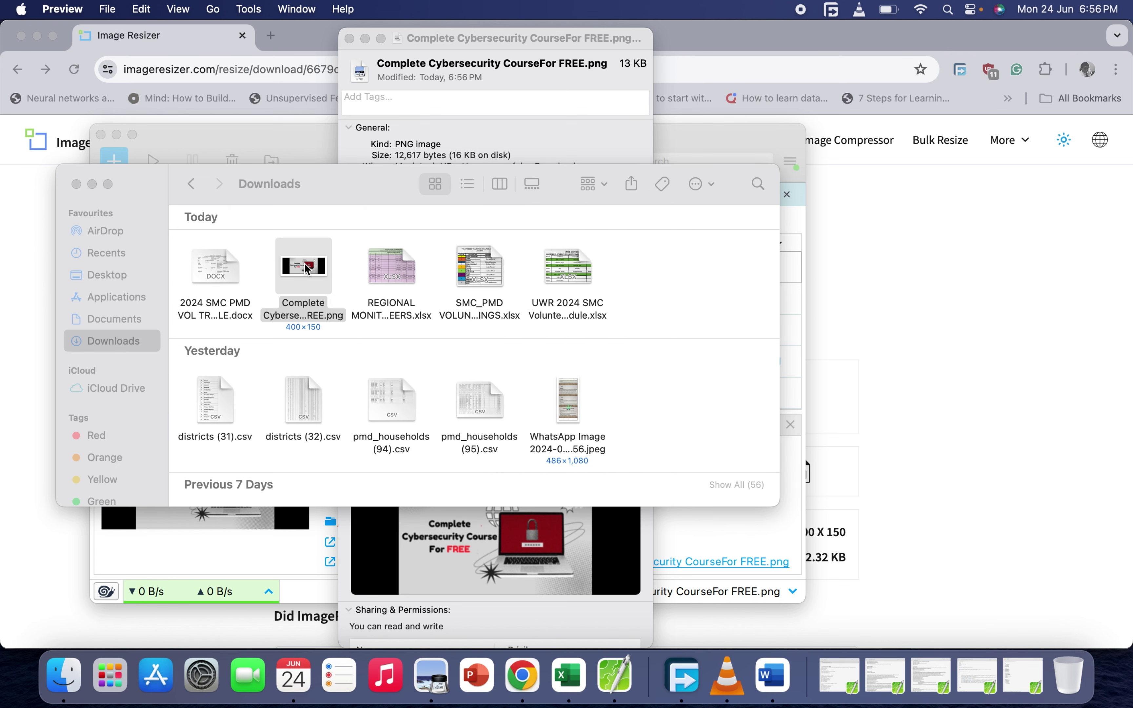
{"action": "double_click", "coordinate": [307, 267]}
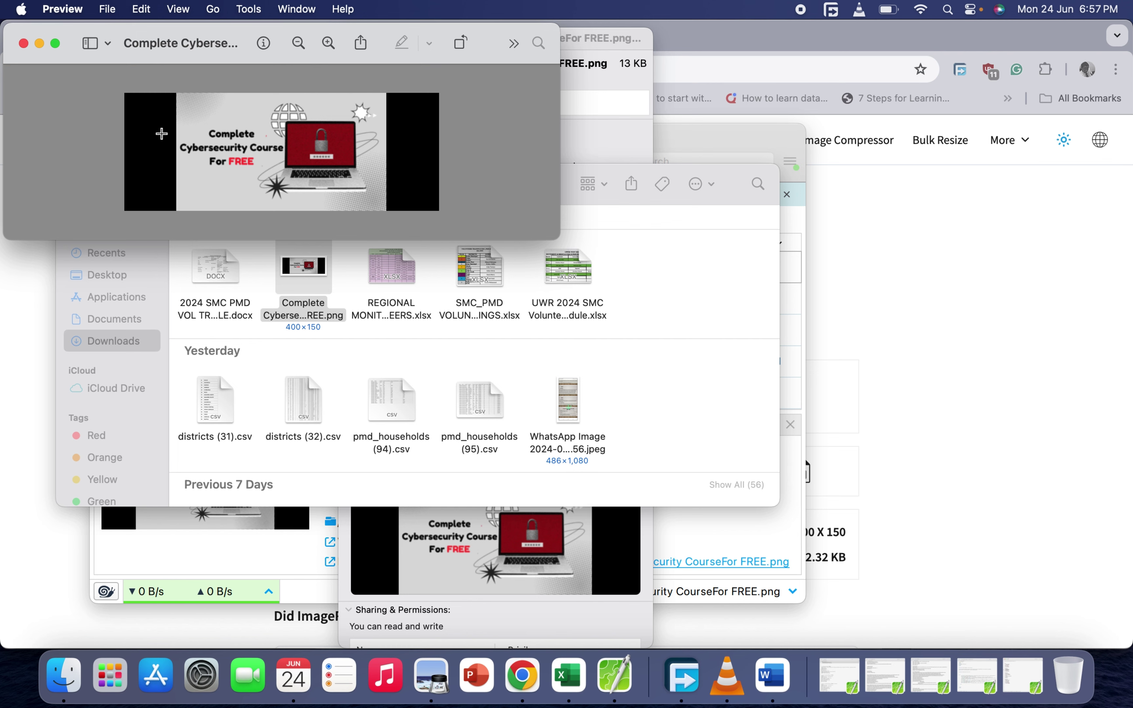
- Return to Image Resizer in Chrome, start resizing another image and upload the original 1280 × 720 Complete Cybersecurity PNG
{"action": "left_click", "coordinate": [880, 213]}
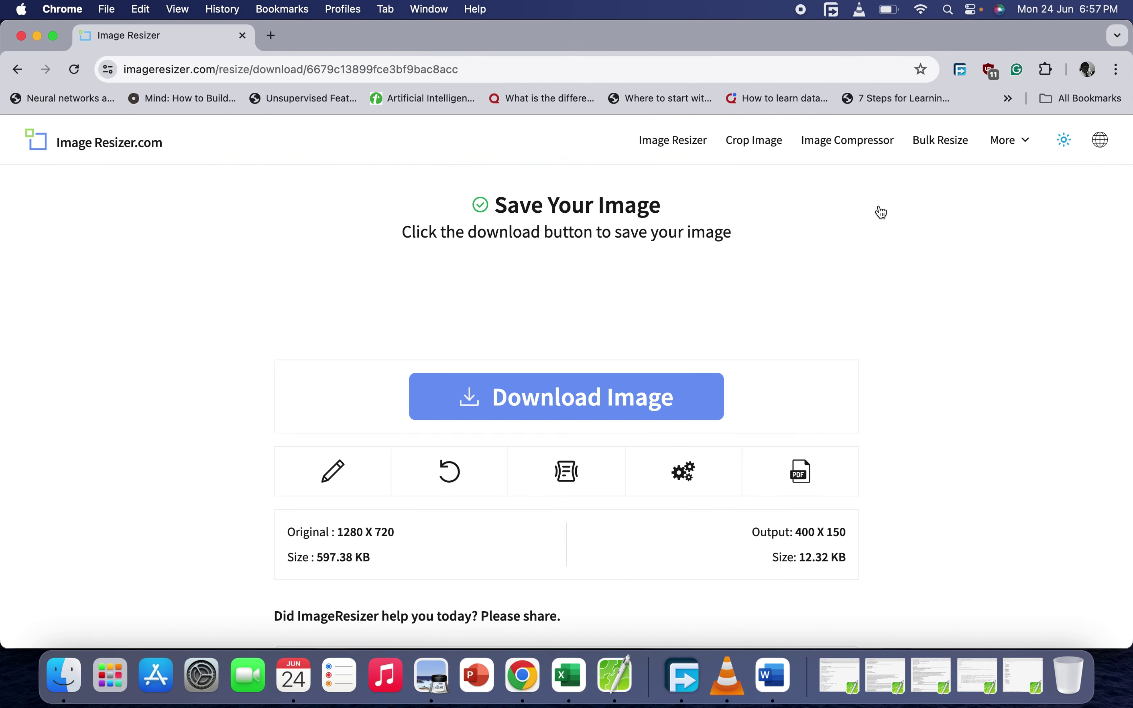
{"action": "scroll", "coordinate": [431, 477], "scroll_direction": "down", "scroll_amount": 5}
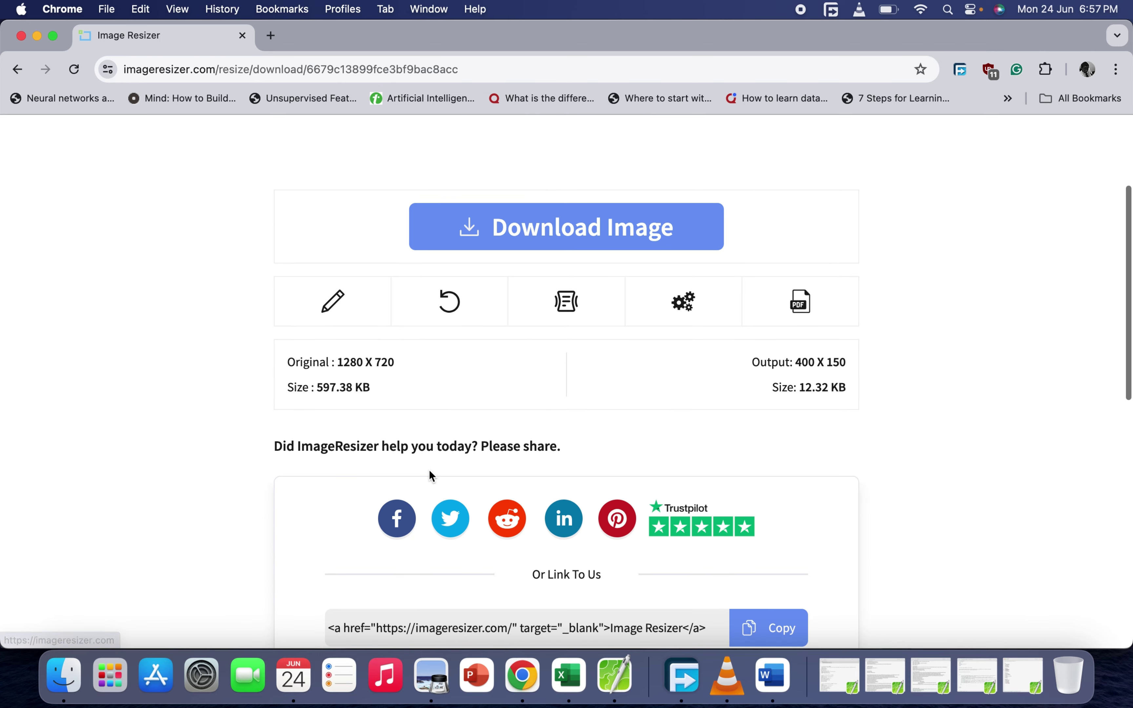
{"action": "scroll", "coordinate": [453, 331], "scroll_direction": "up", "scroll_amount": 2}
{"action": "left_click", "coordinate": [450, 328]}
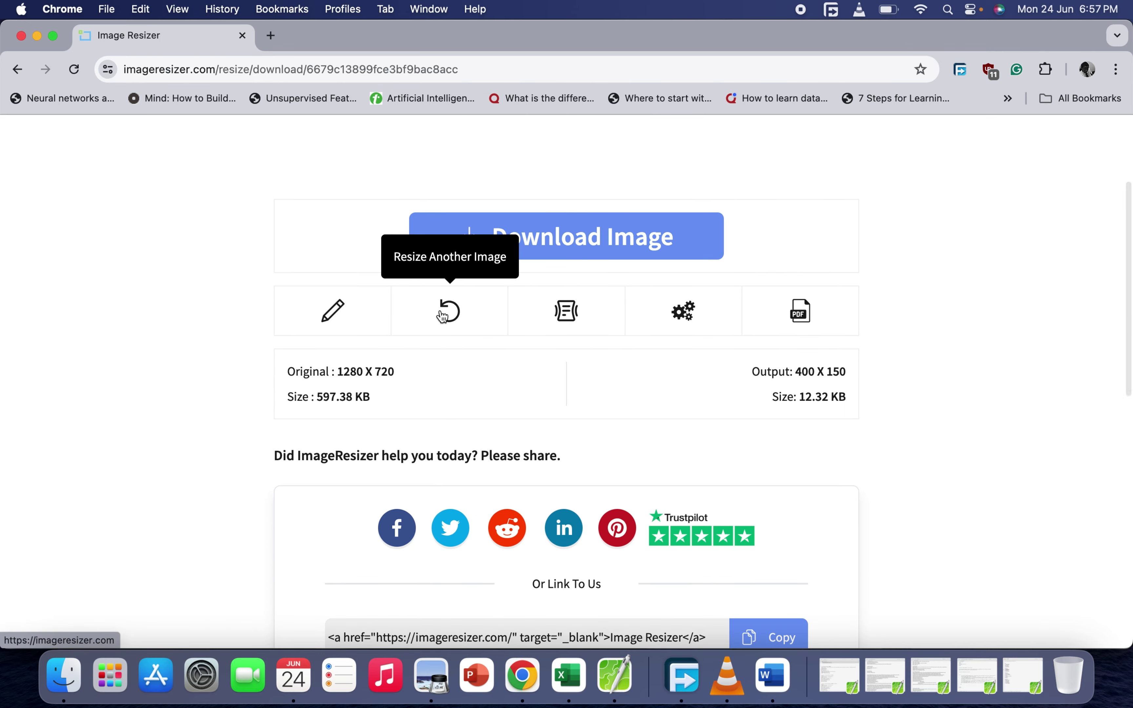
{"action": "left_click", "coordinate": [544, 485]}
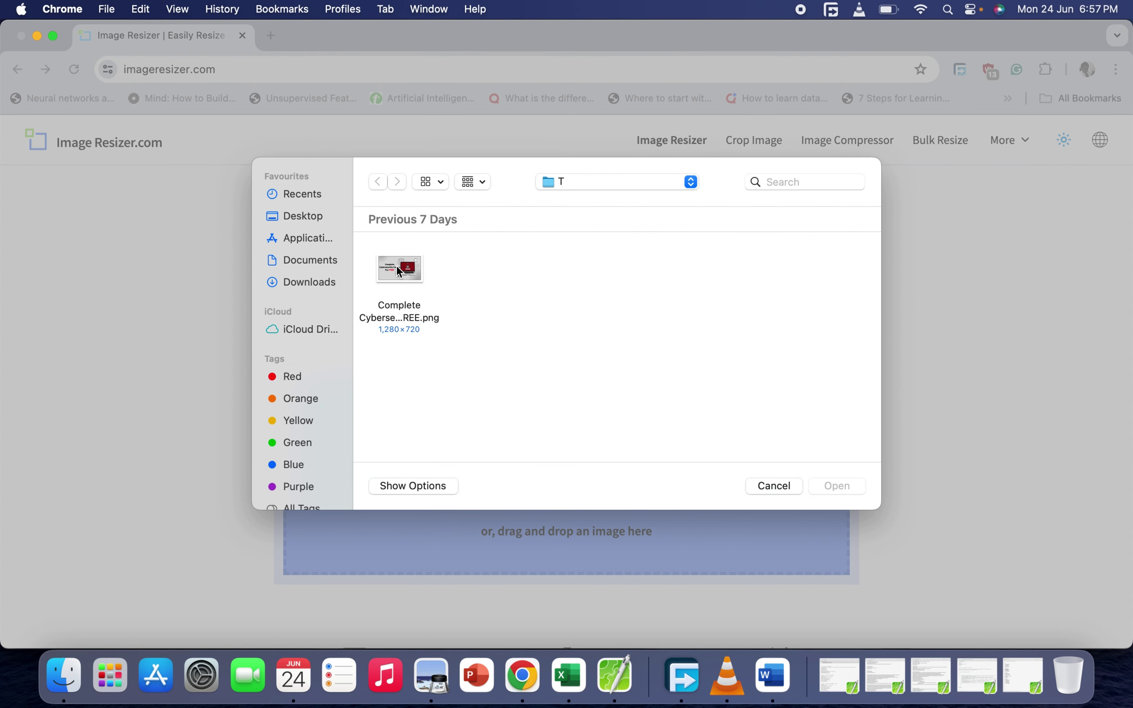
{"action": "left_click", "coordinate": [399, 272]}
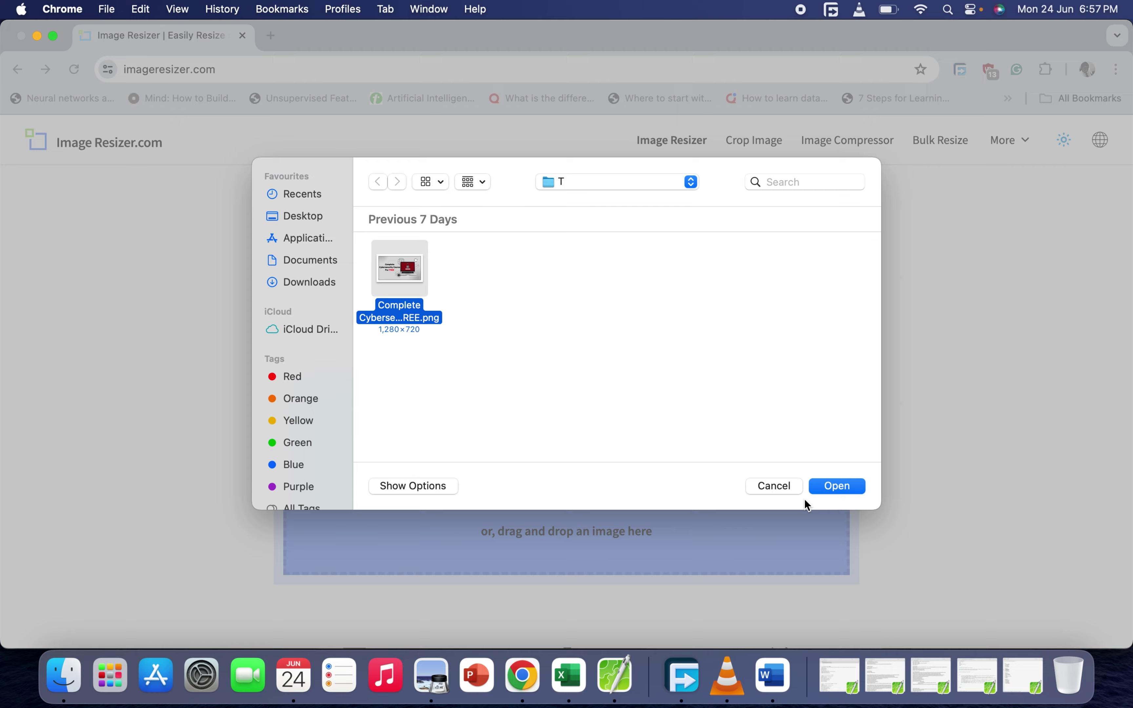
{"action": "left_click", "coordinate": [833, 486]}
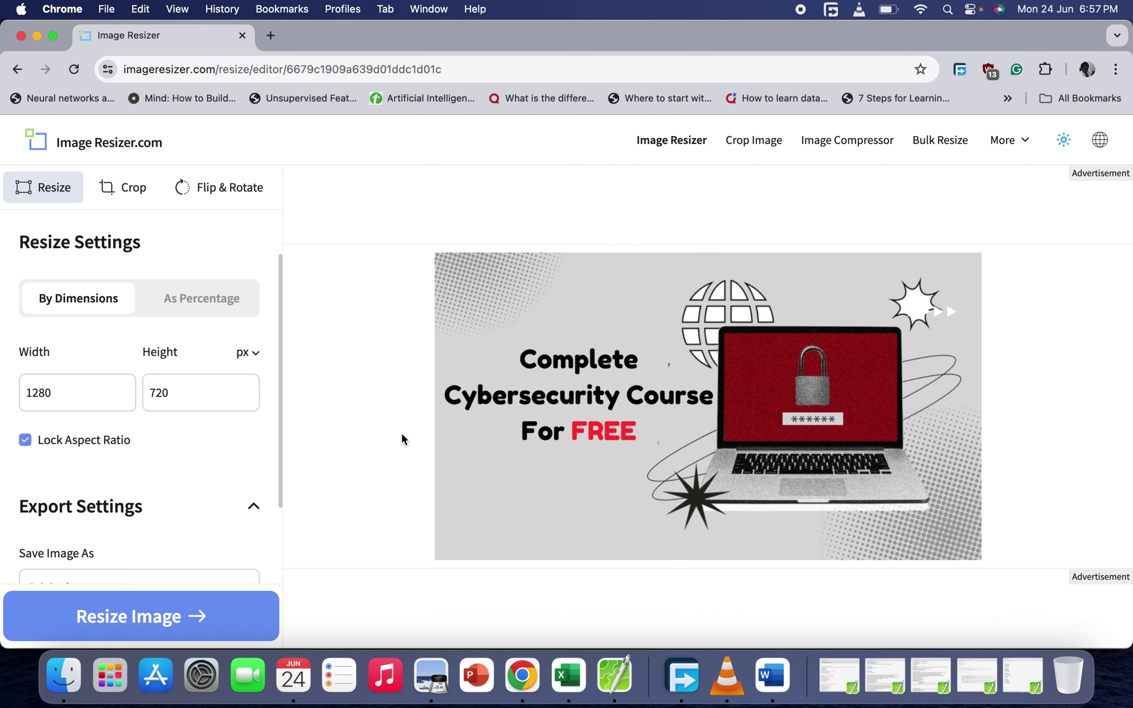
- Set the image width to 400 px with the aspect ratio locked and resize the image
{"action": "scroll", "coordinate": [117, 434], "scroll_direction": "down", "scroll_amount": 2}
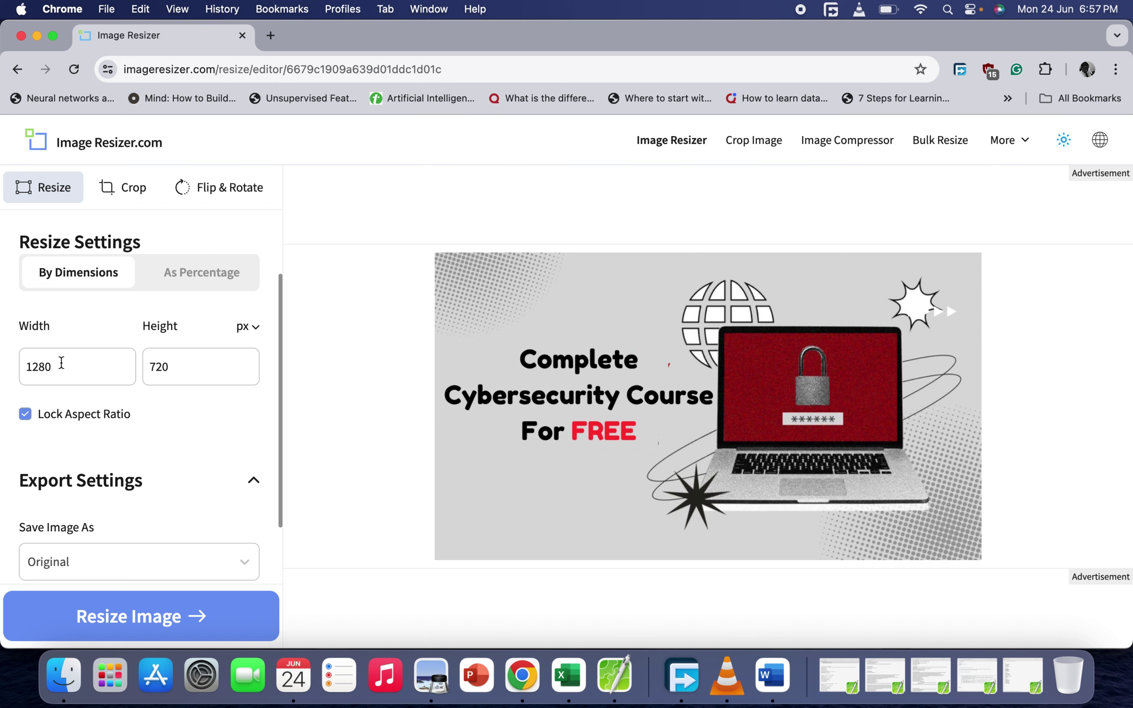
{"action": "double_click", "coordinate": [61, 363]}
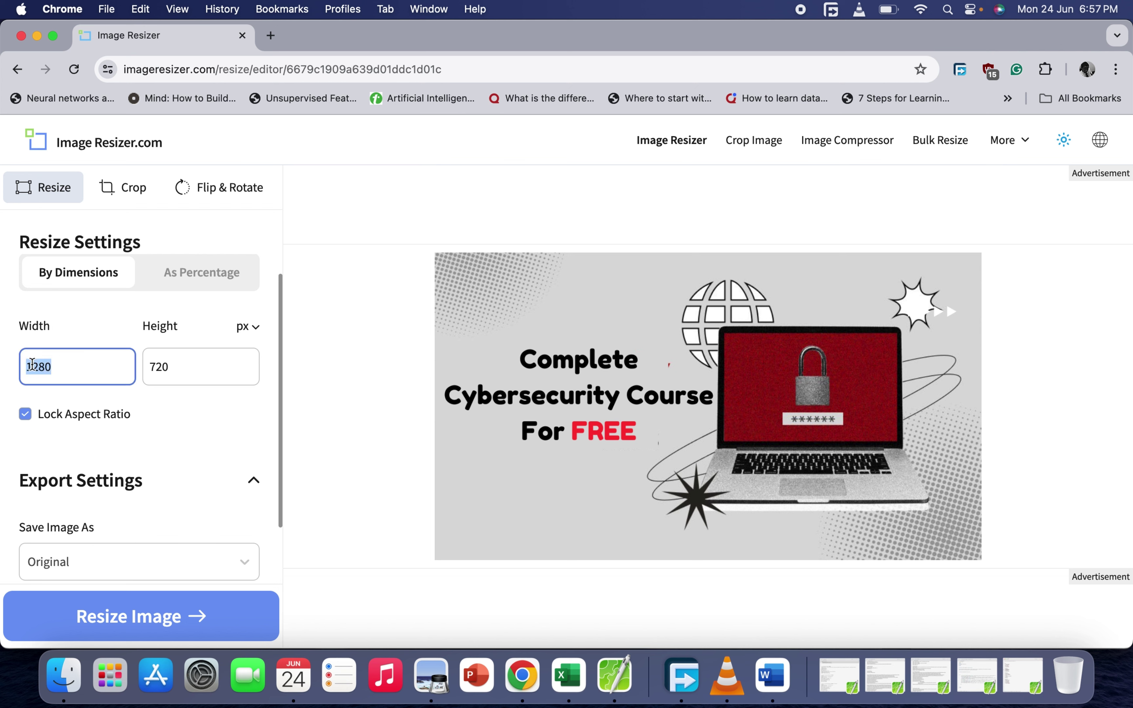
{"action": "type", "text": "400"}
{"action": "scroll", "coordinate": [84, 469], "scroll_direction": "down", "scroll_amount": 3}
{"action": "left_click", "coordinate": [89, 618]}
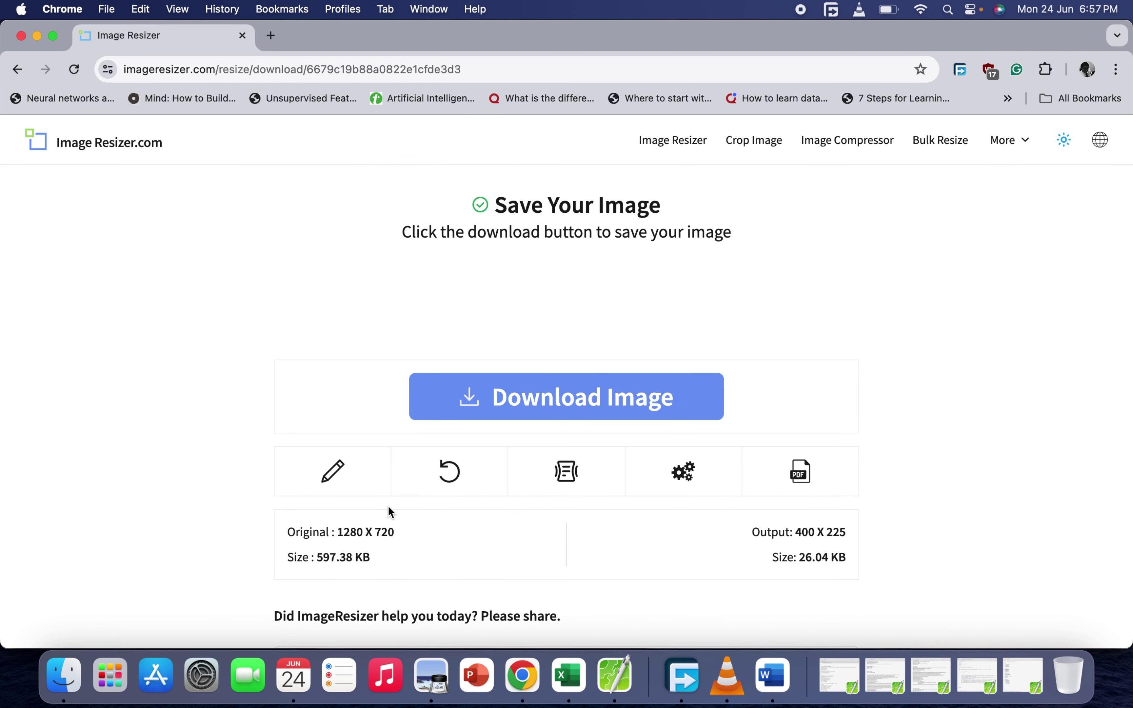
- Download the proportionally resized image to the Downloads folder under the suggested file name
{"action": "left_click", "coordinate": [552, 406]}
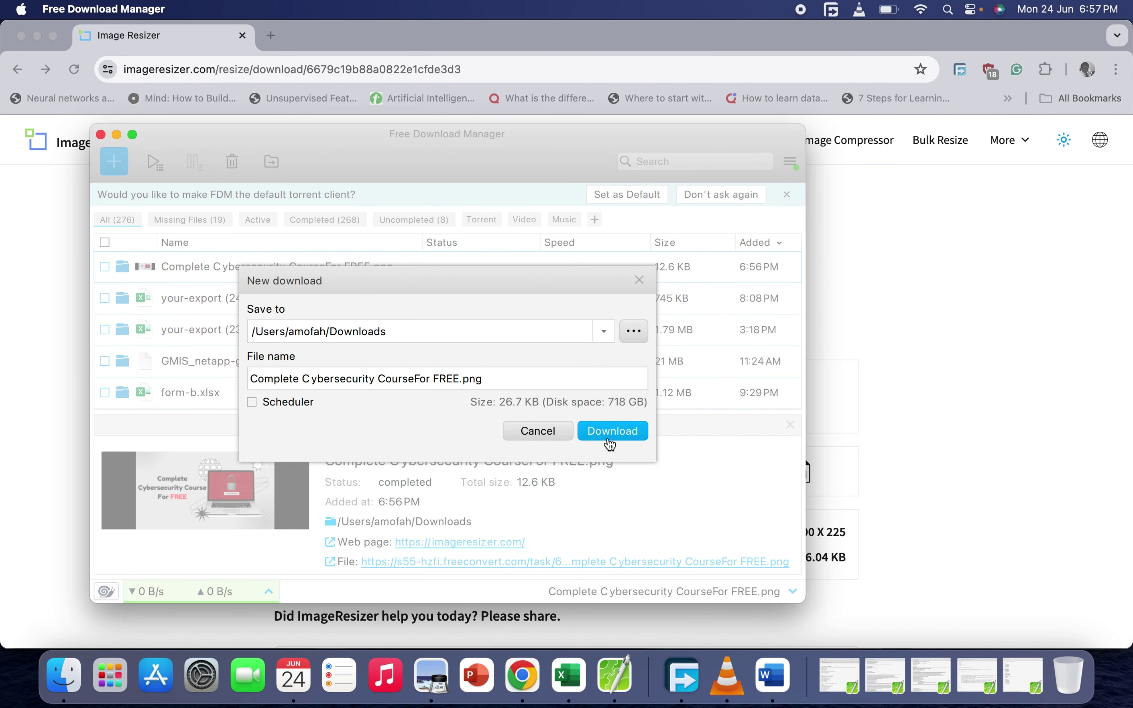
{"action": "left_click", "coordinate": [611, 432]}
{"action": "left_click", "coordinate": [457, 411]}
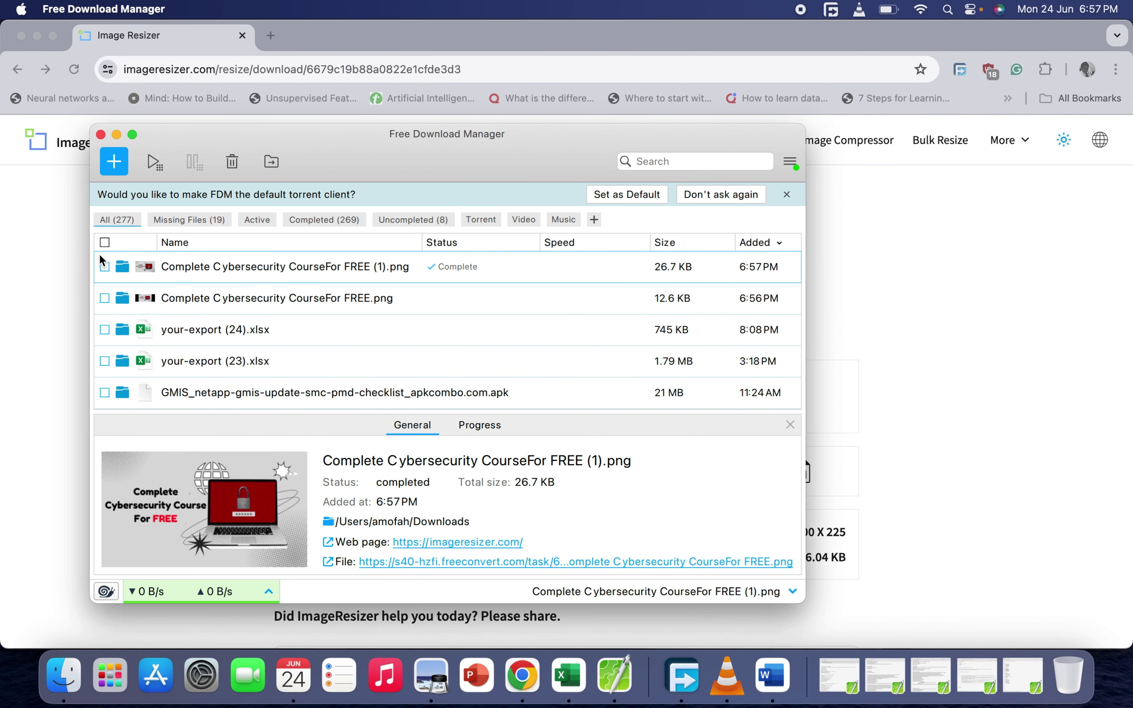
- Show the new download in its folder, open it in Preview and place it beside the 400 × 150 version for comparison
{"action": "left_click", "coordinate": [461, 267]}
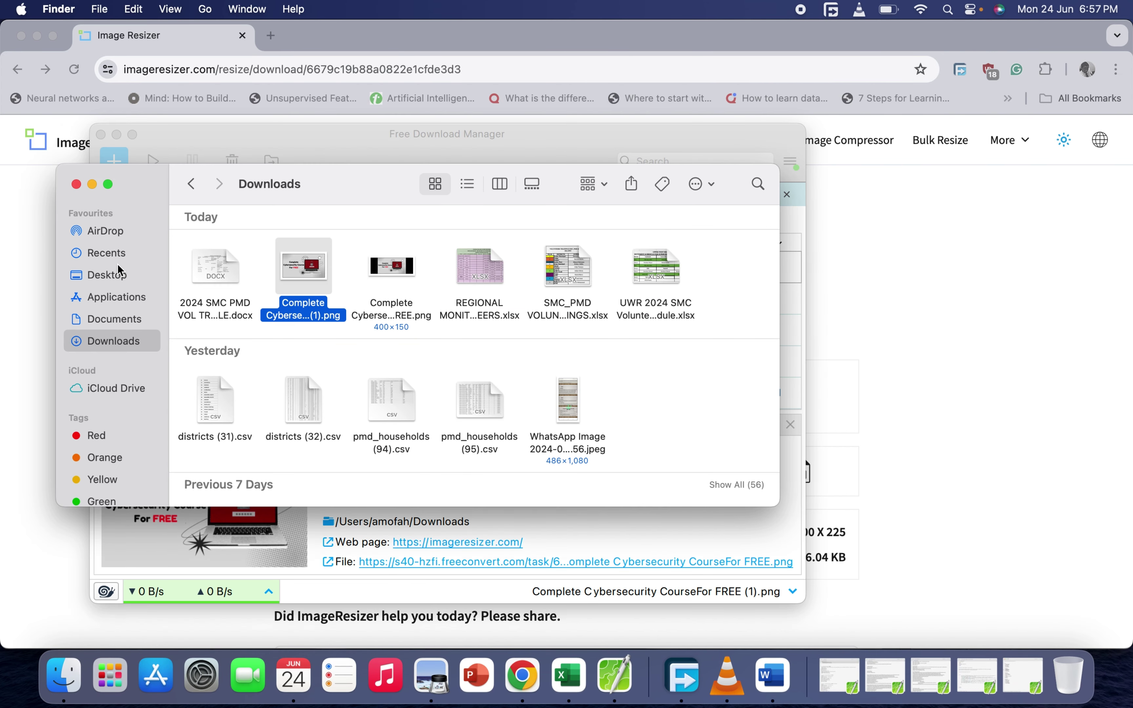
{"action": "double_click", "coordinate": [316, 267]}
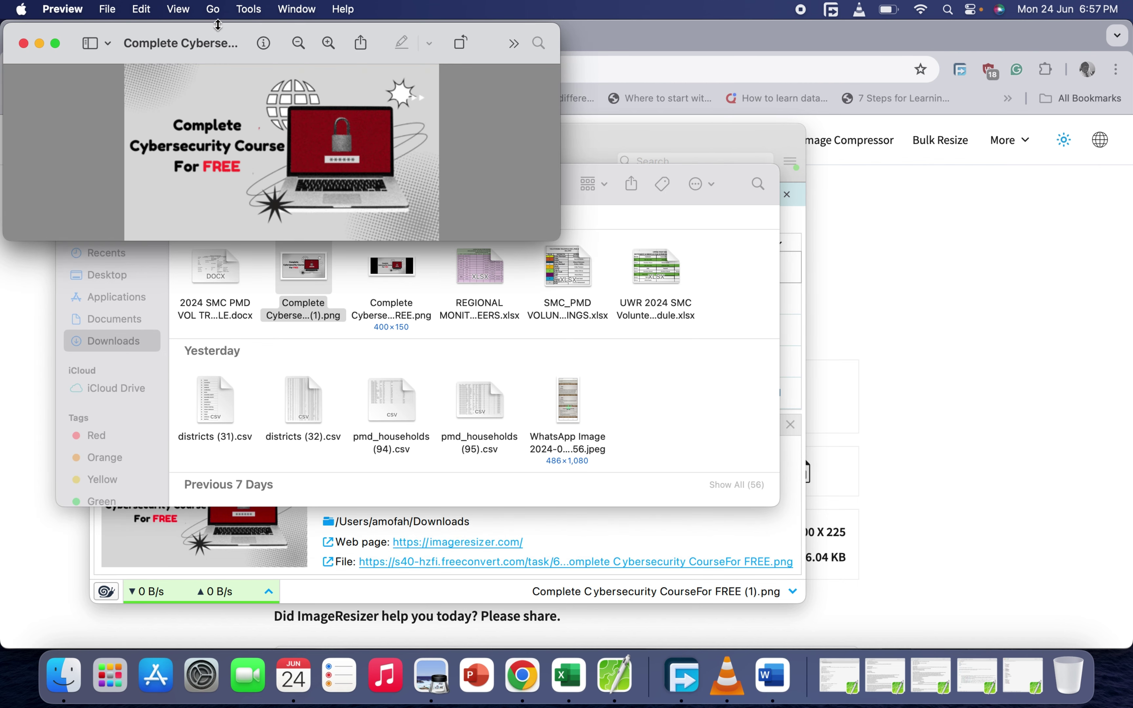
{"action": "left_click_drag", "start_coordinate": [220, 33], "coordinate": [678, 215]}
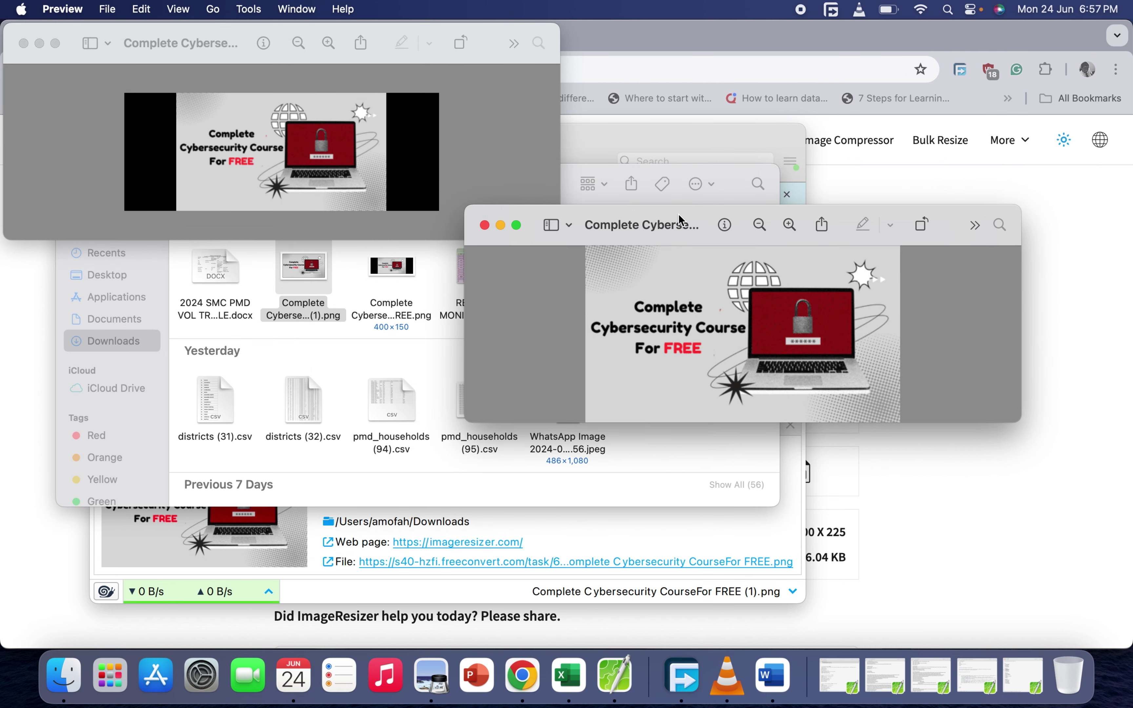
{"action": "left_click", "coordinate": [208, 38]}
{"action": "left_click_drag", "start_coordinate": [207, 37], "coordinate": [205, 246]}
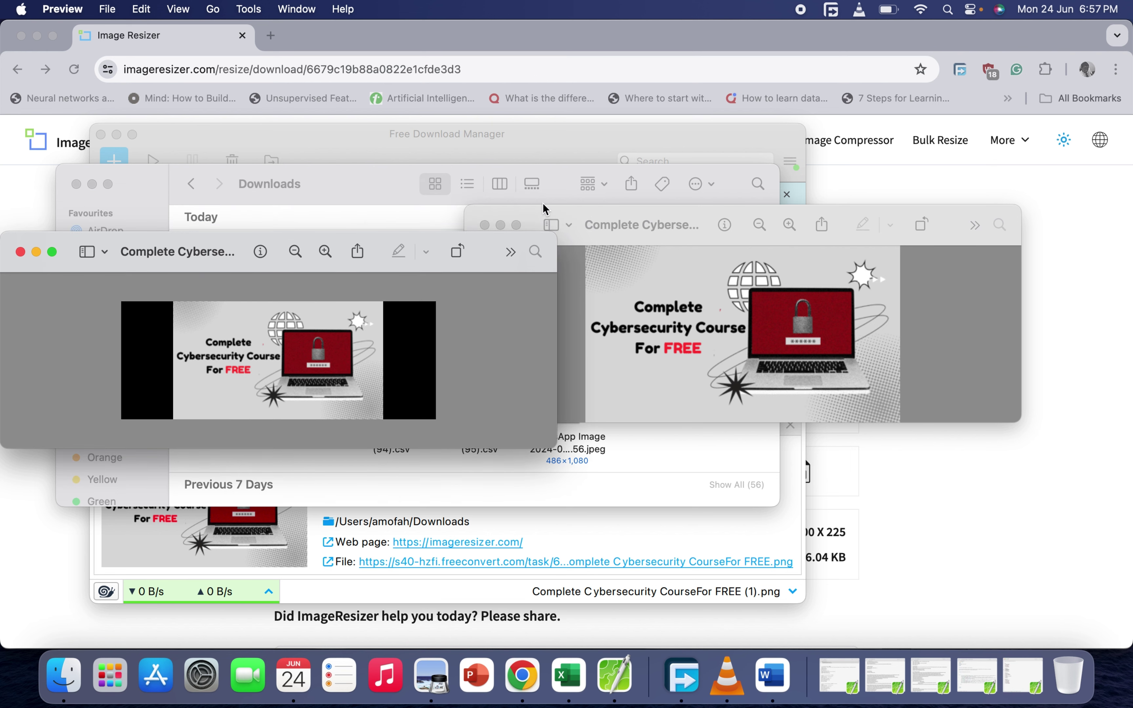
{"action": "left_click_drag", "start_coordinate": [695, 211], "coordinate": [802, 171]}
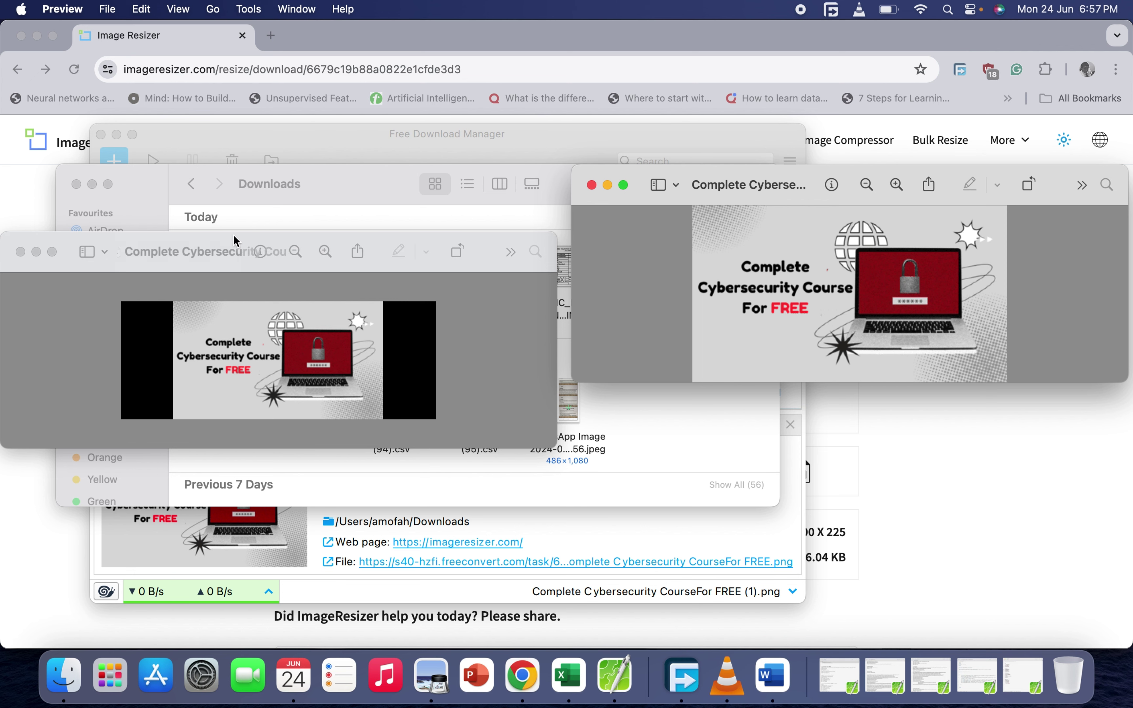
{"action": "left_click_drag", "start_coordinate": [233, 234], "coordinate": [235, 169]}
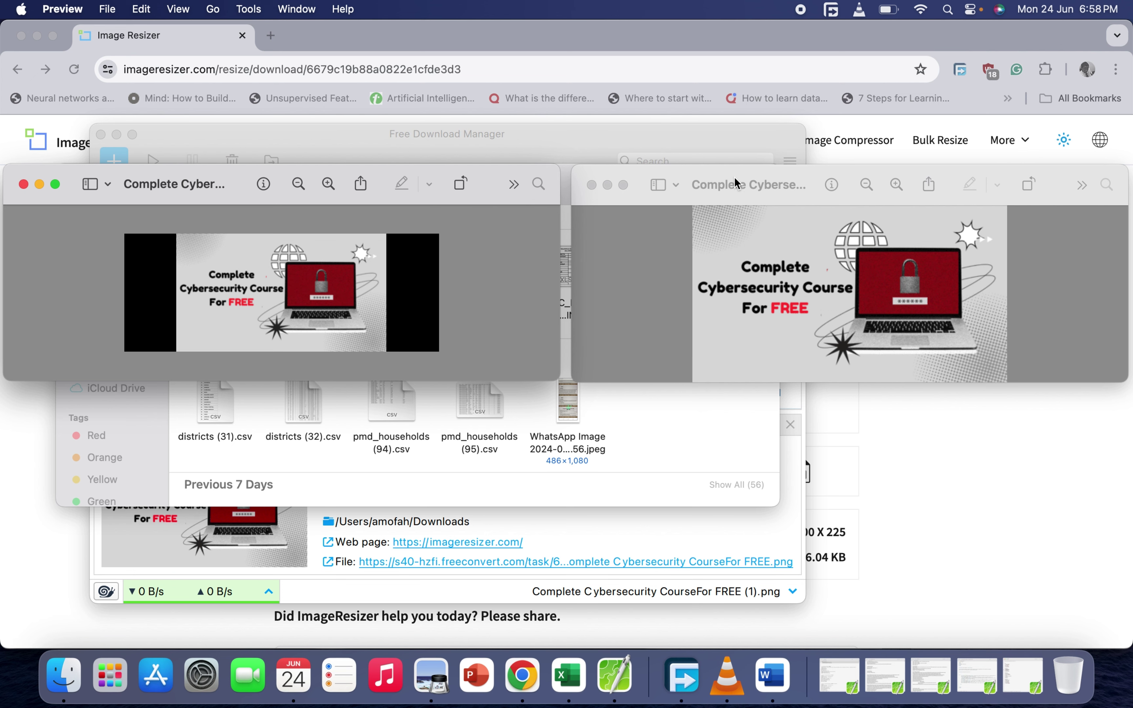
{"action": "left_click_drag", "start_coordinate": [738, 184], "coordinate": [640, 181]}
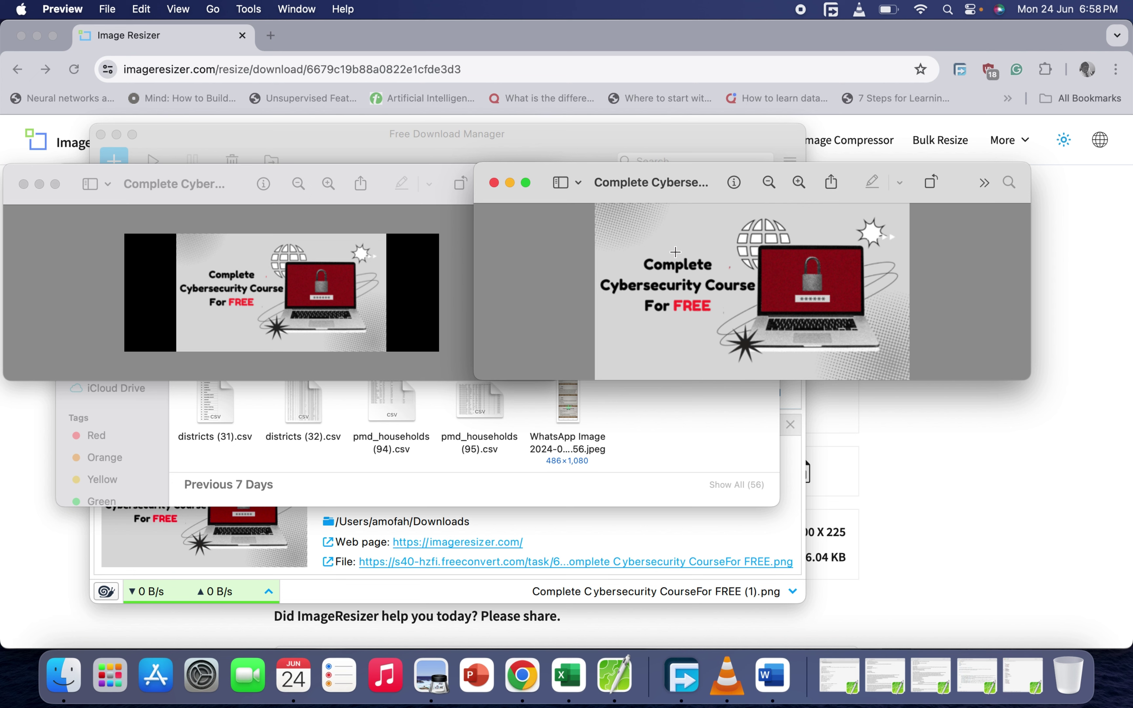